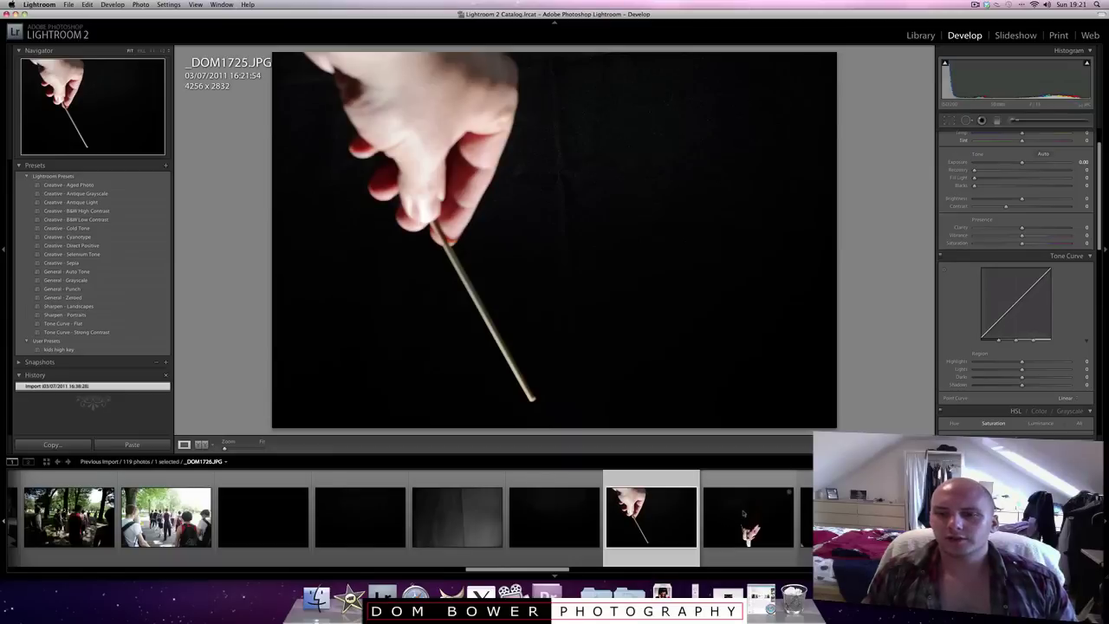
# Browse the early dark frames of the shoot, going back briefly to view _DOM1726
pyautogui.press('Right')
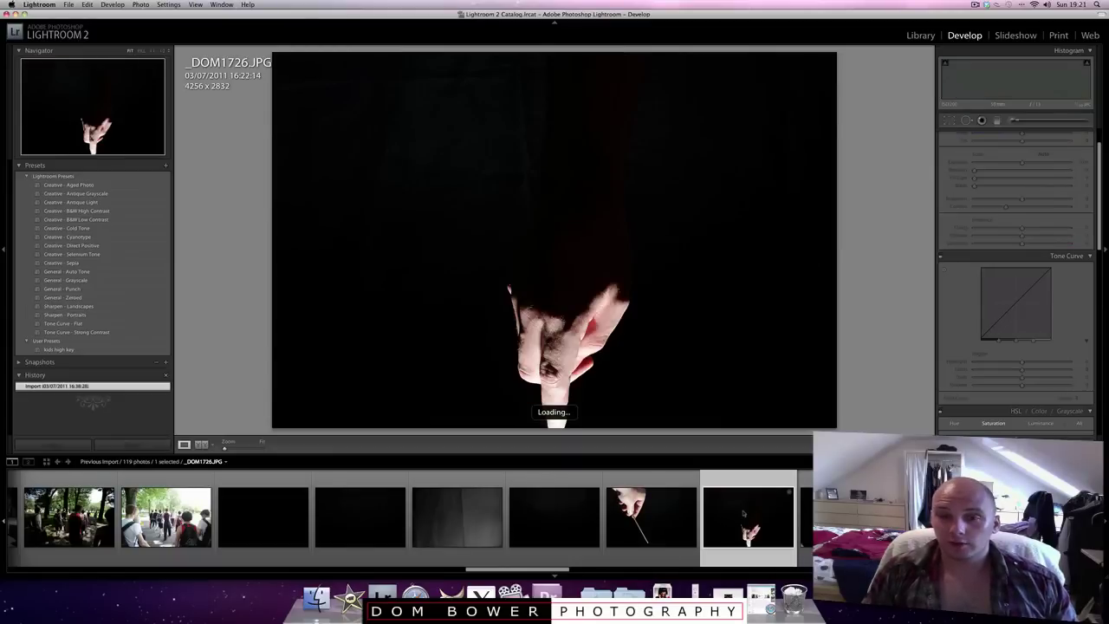
pyautogui.press('Right')
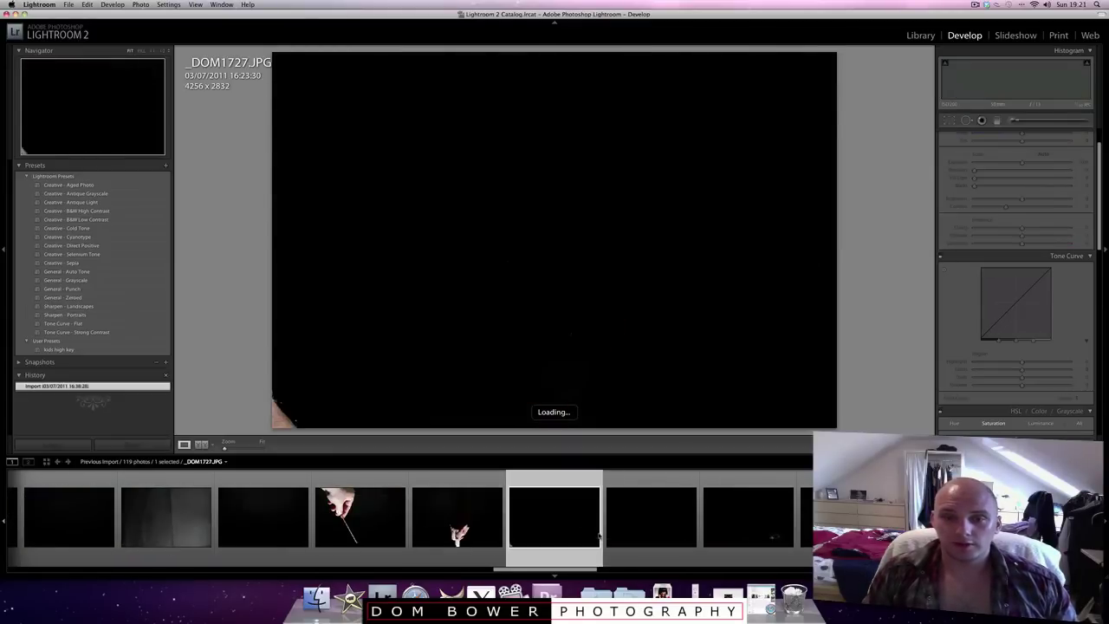
pyautogui.click(470, 532)
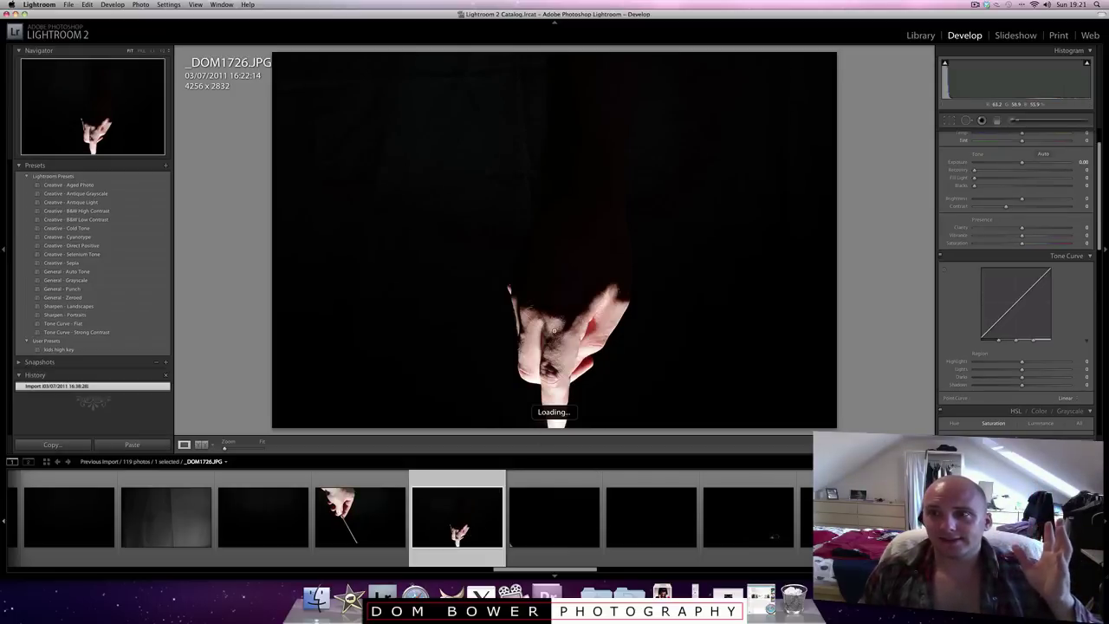
pyautogui.press('Right')
pyautogui.press('Right')
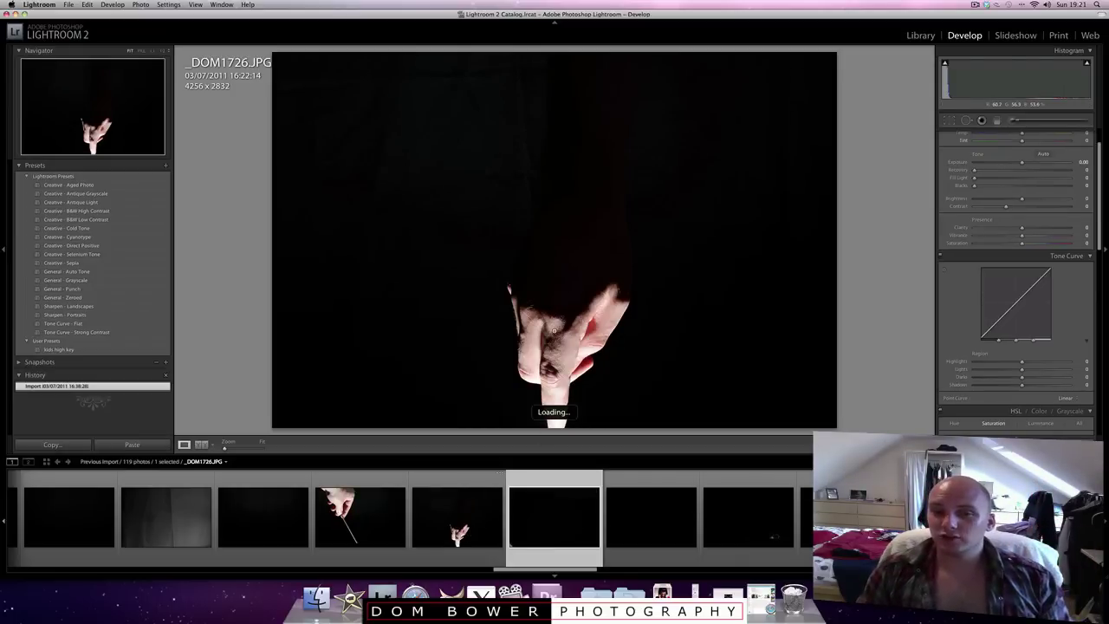
pyautogui.press('Right')
pyautogui.press('Right')
pyautogui.press('Right')
pyautogui.press('Right')
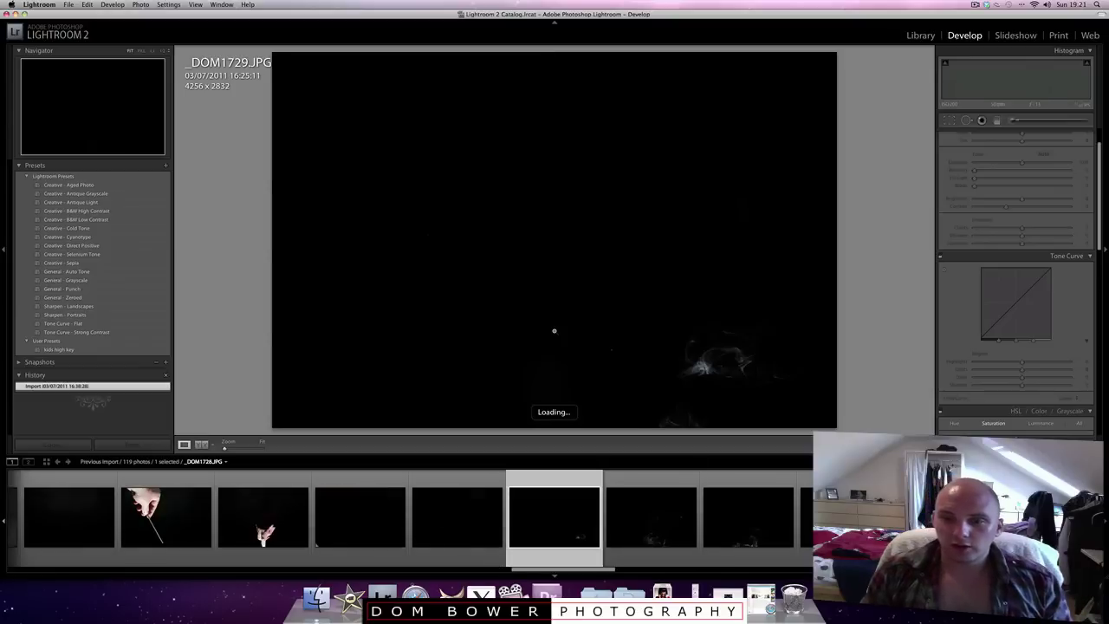
pyautogui.press('Right')
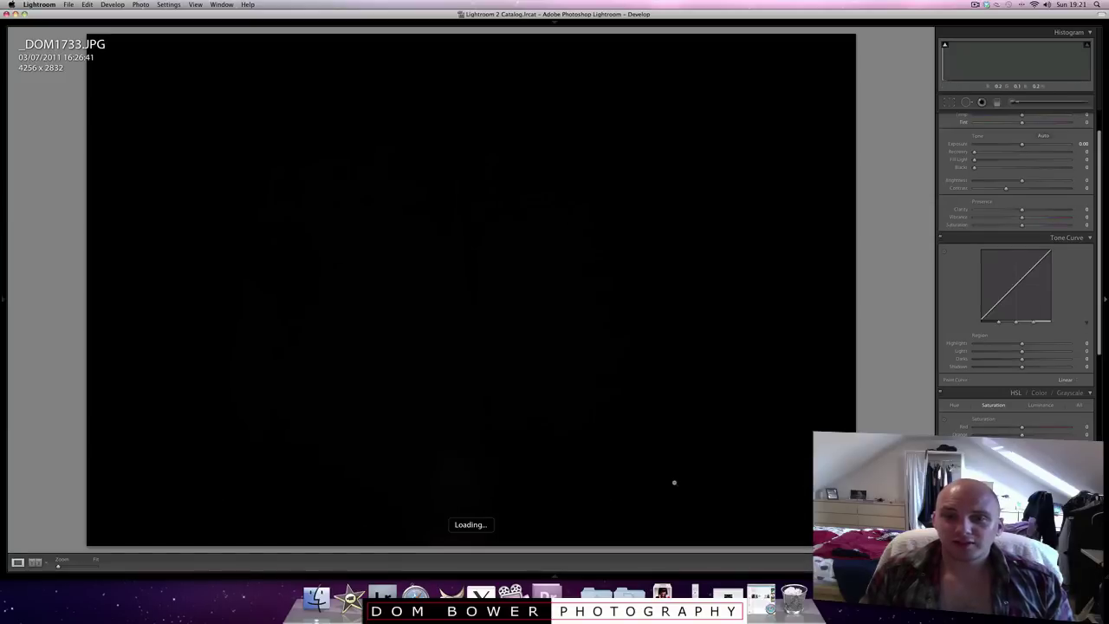
# Step forward through the smoke photos until the edited _DOM1784.NEF is displayed
pyautogui.press('Right')
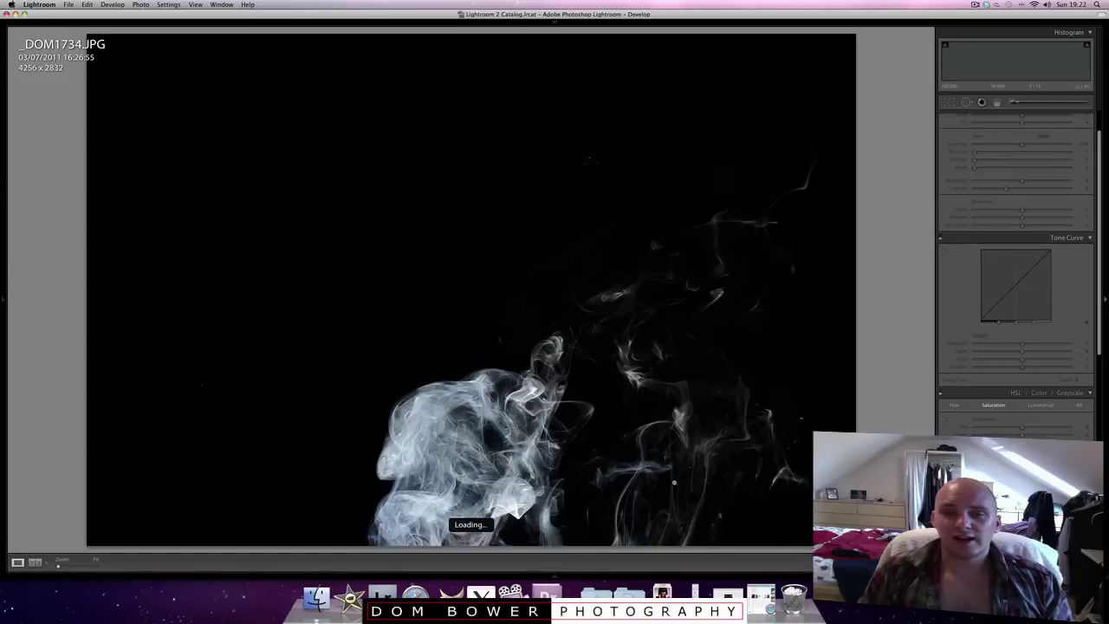
pyautogui.press('Right')
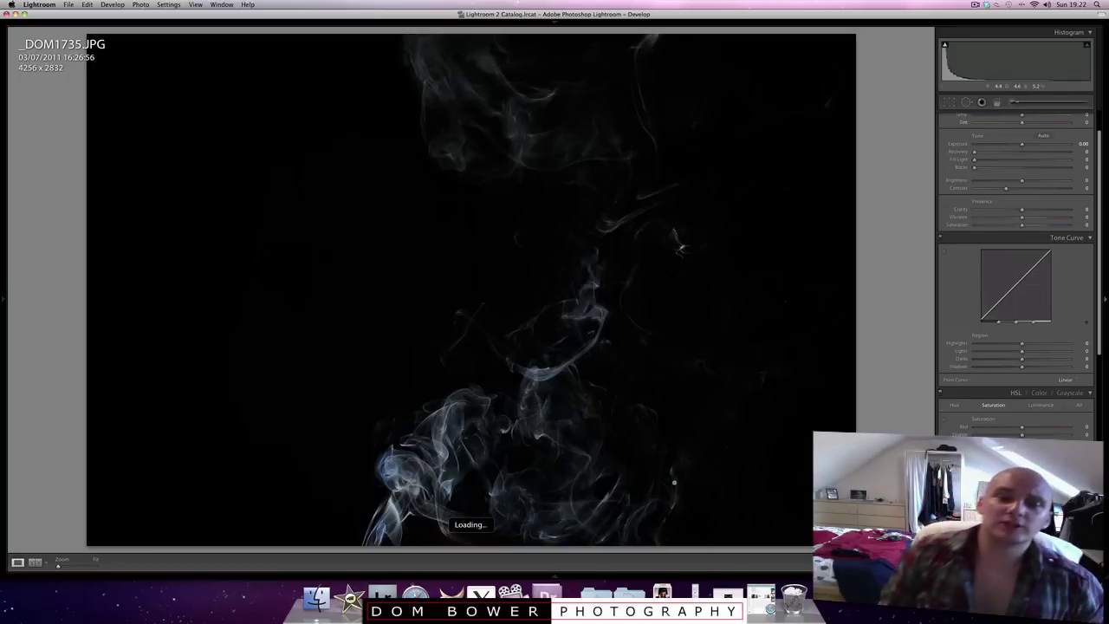
pyautogui.press('Right')
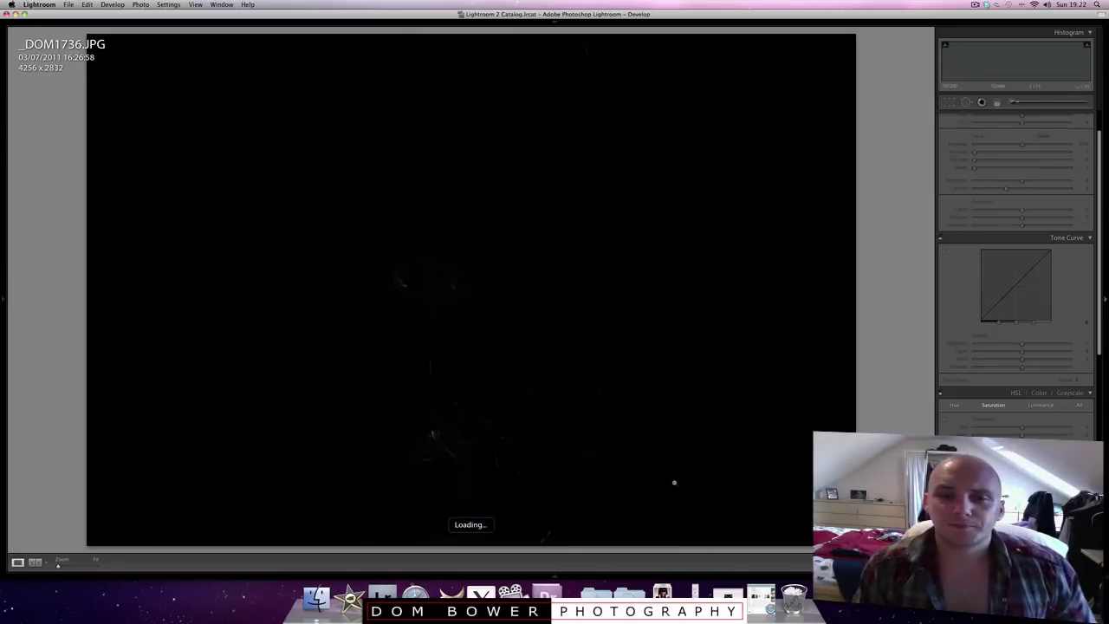
pyautogui.press('Right')
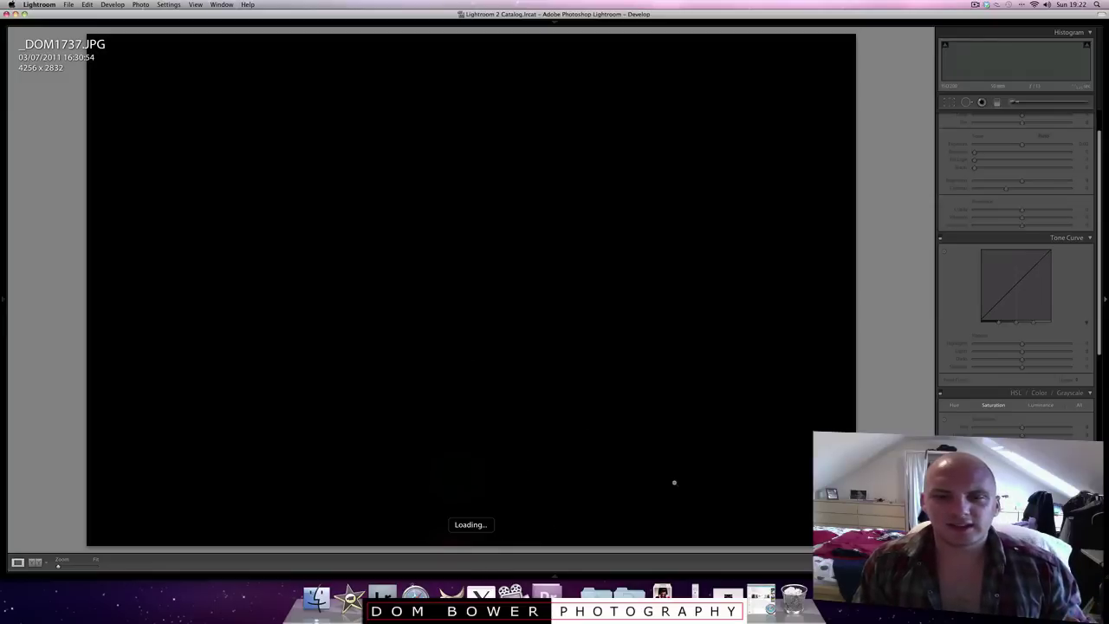
pyautogui.press('Right')
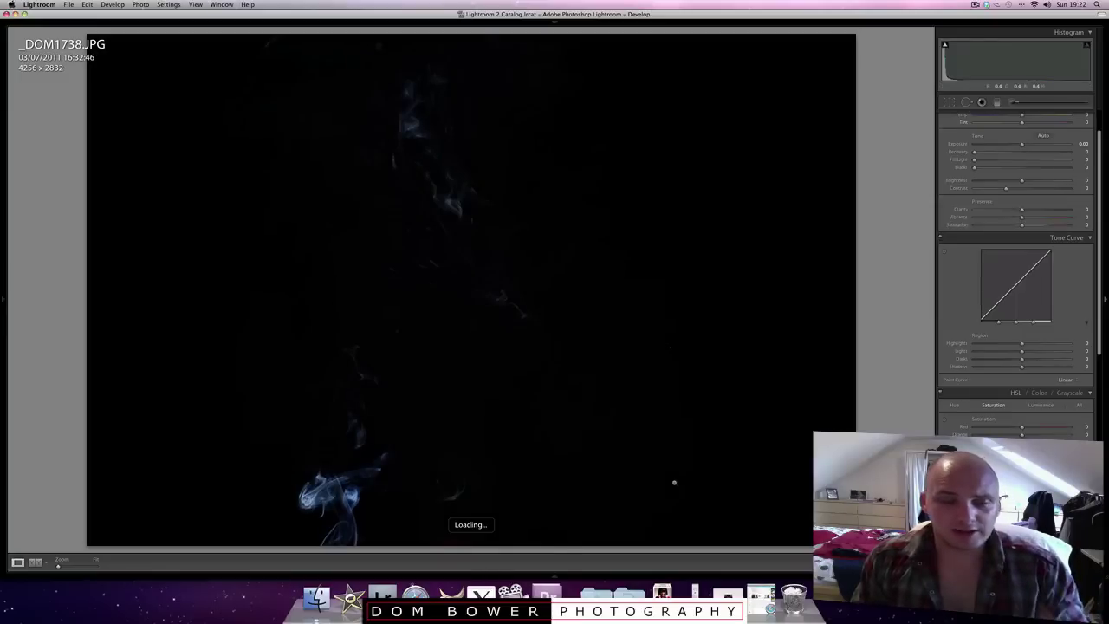
pyautogui.press('Right')
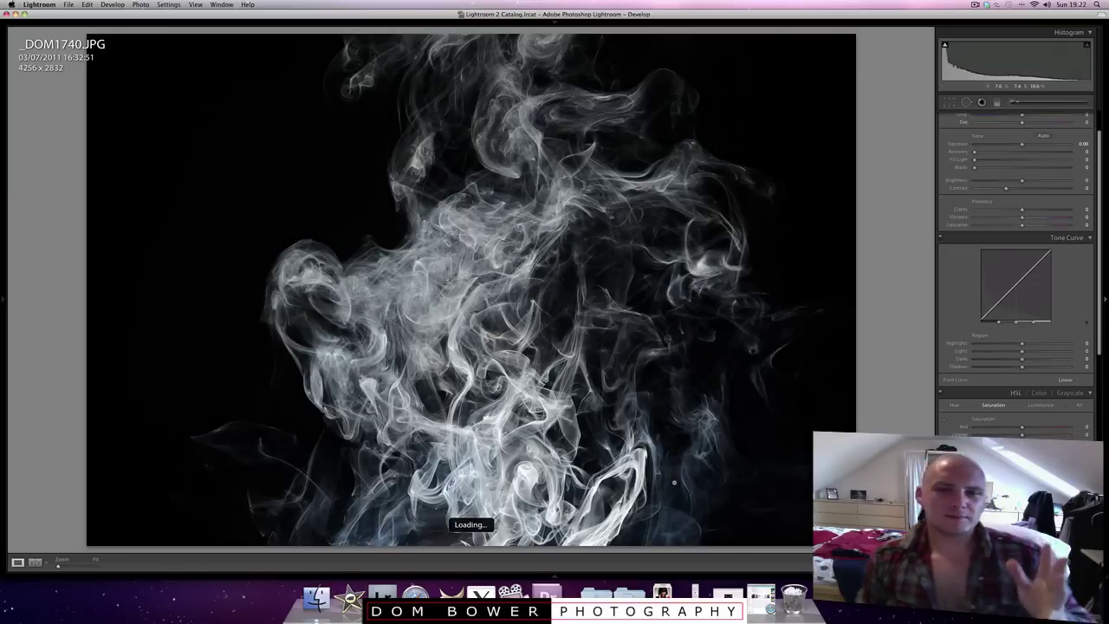
pyautogui.press('Right')
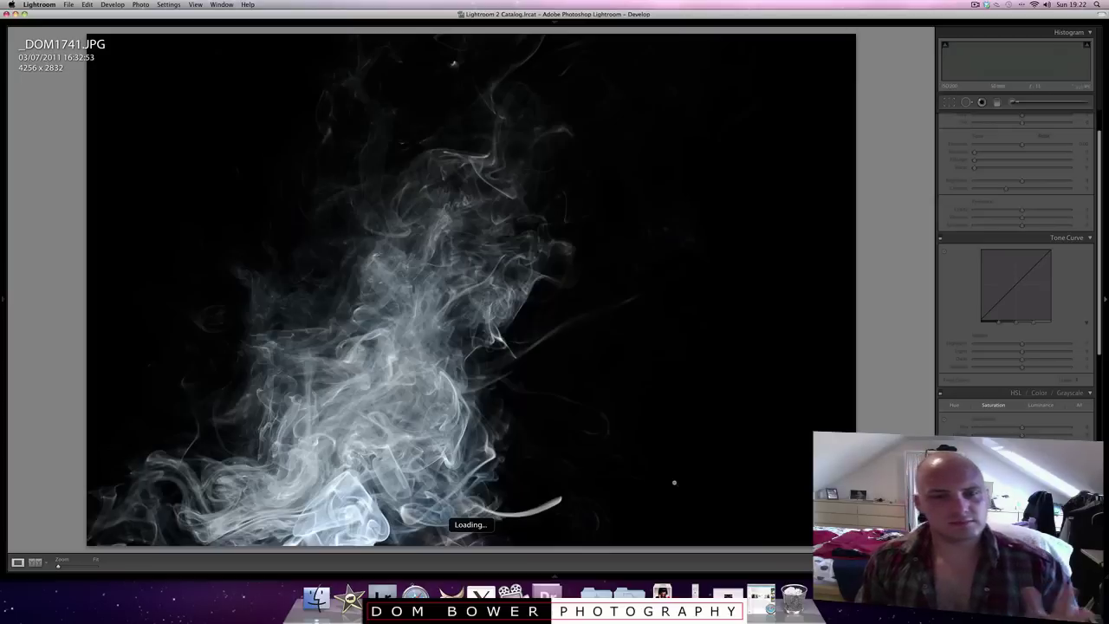
pyautogui.press('Right')
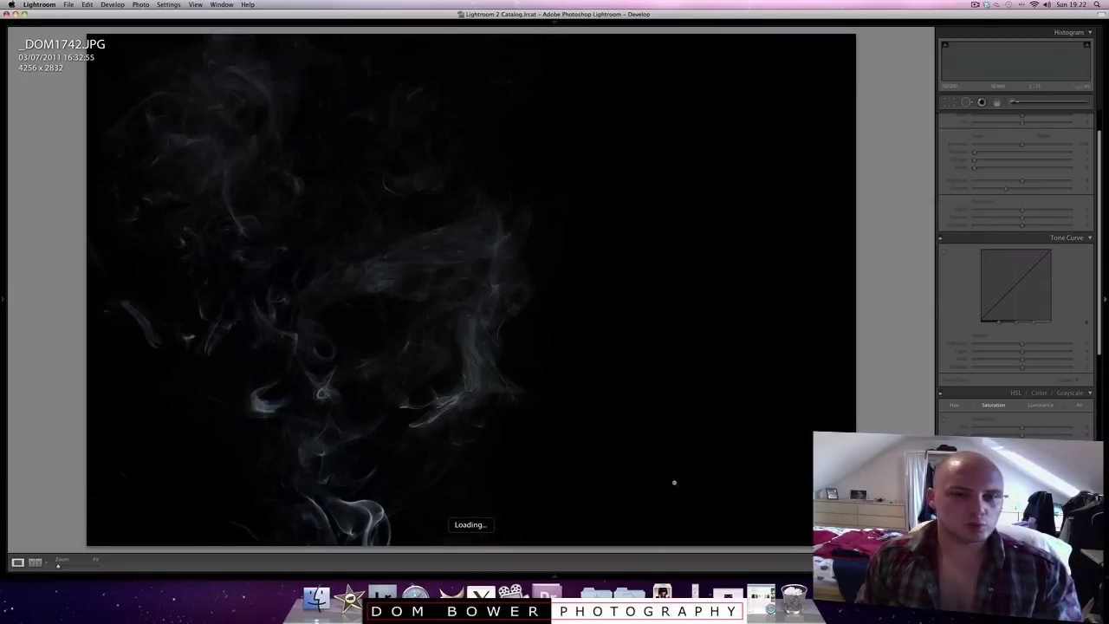
pyautogui.press('Right')
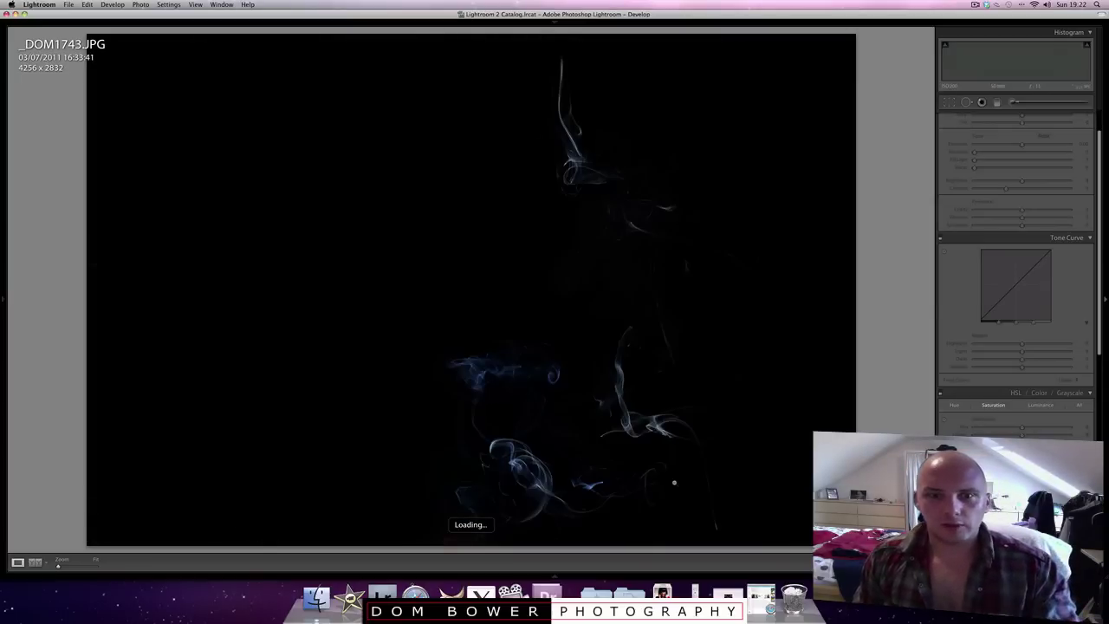
pyautogui.press('Right')
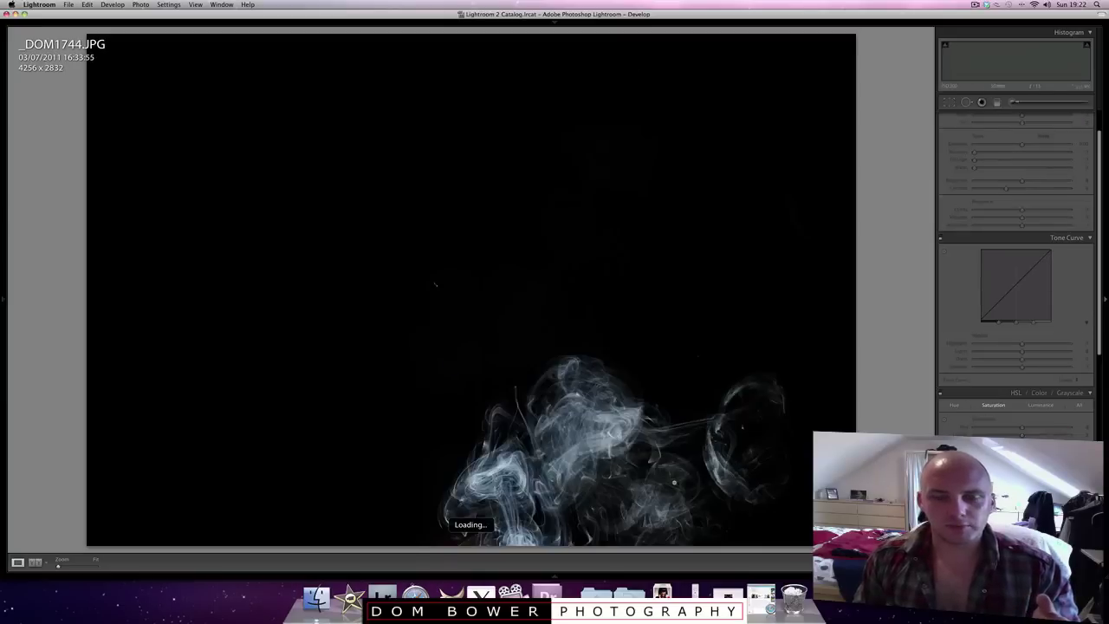
pyautogui.press('Right')
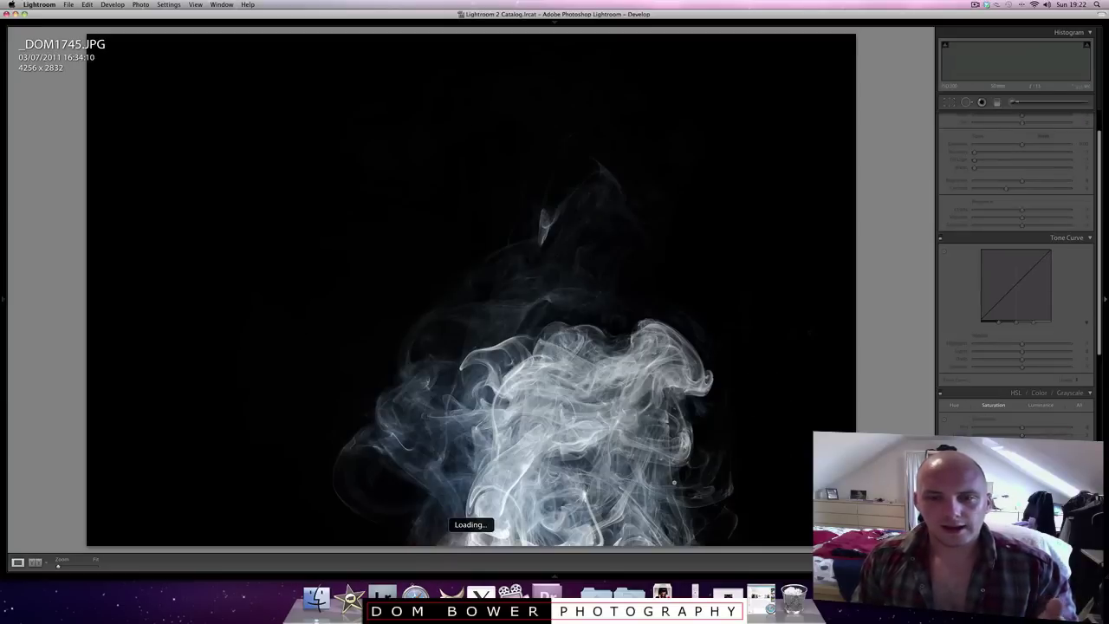
pyautogui.press('Right')
pyautogui.press('Right')
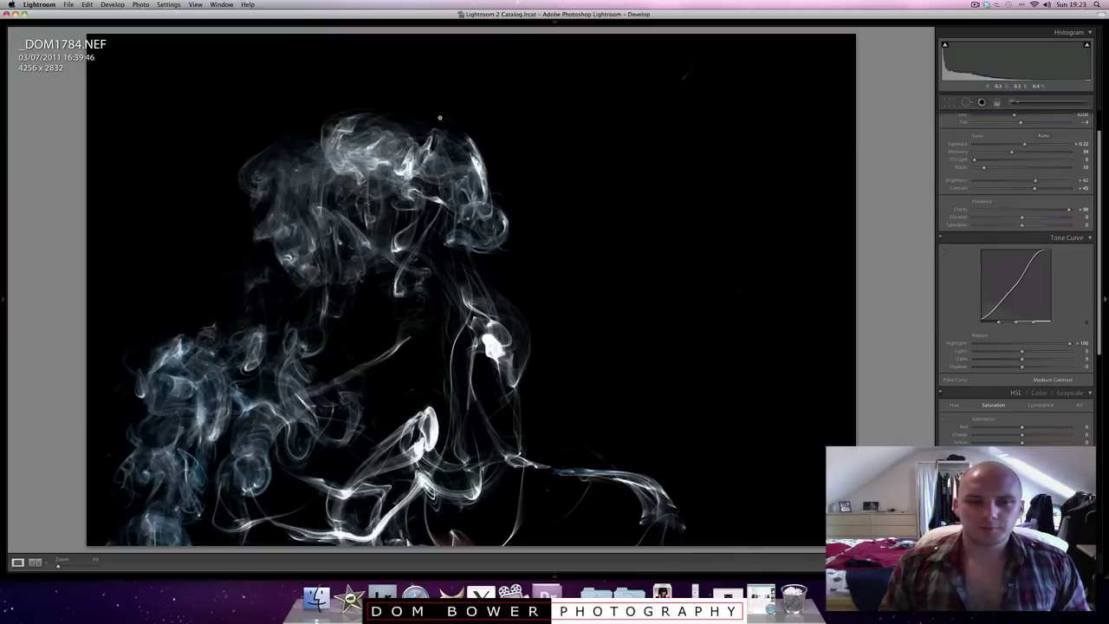
# Rotate _DOM1784.NEF with Transform > Rotate Left (CCW) into a portrait frame
pyautogui.rightClick(308, 268)
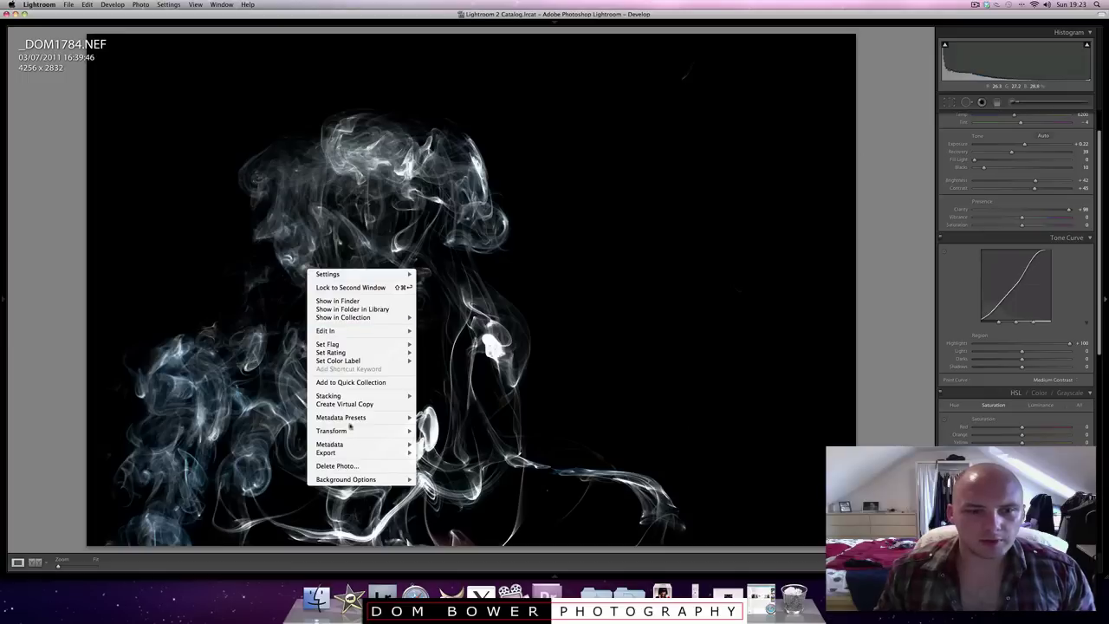
pyautogui.moveTo(354, 438)
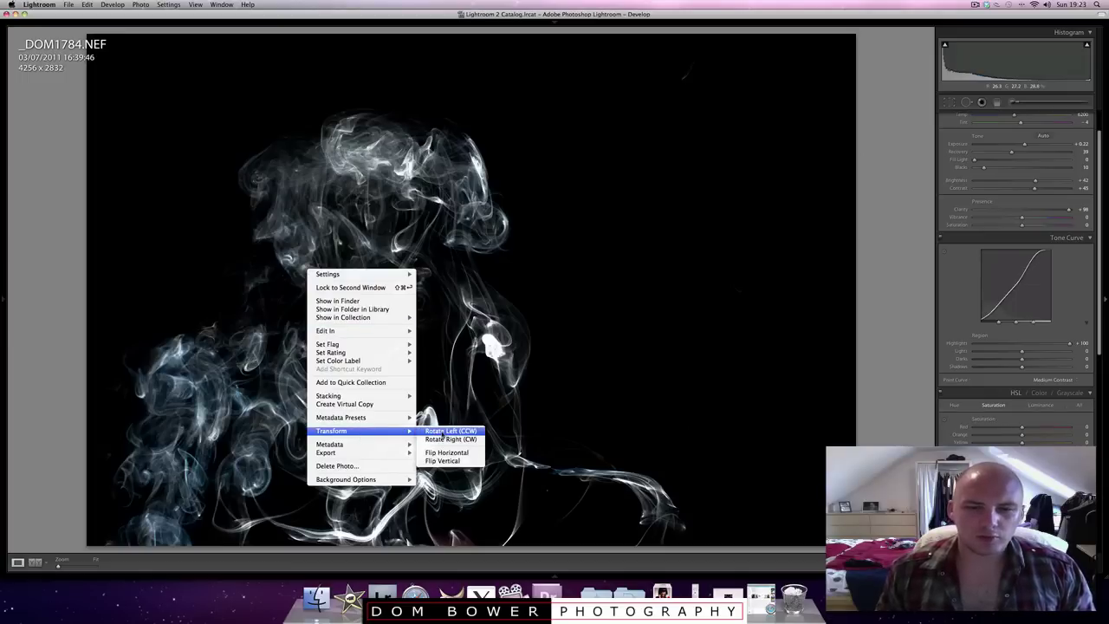
pyautogui.click(443, 431)
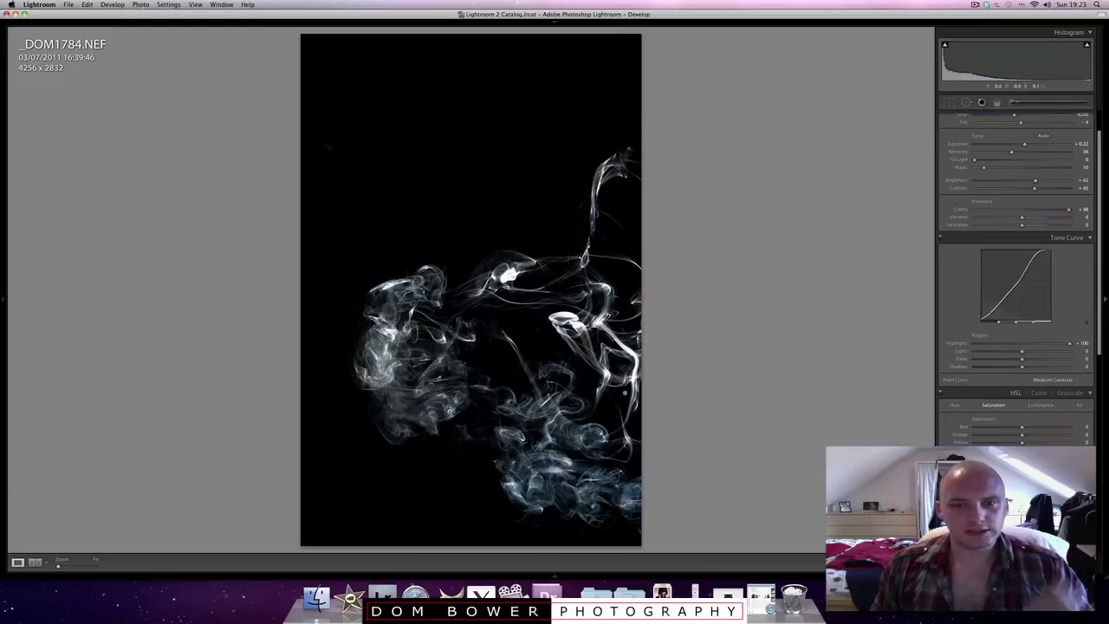
# Drag Temp toward blue and raise Vibrance slightly so the smoke turns cool blue
pyautogui.click(989, 116)
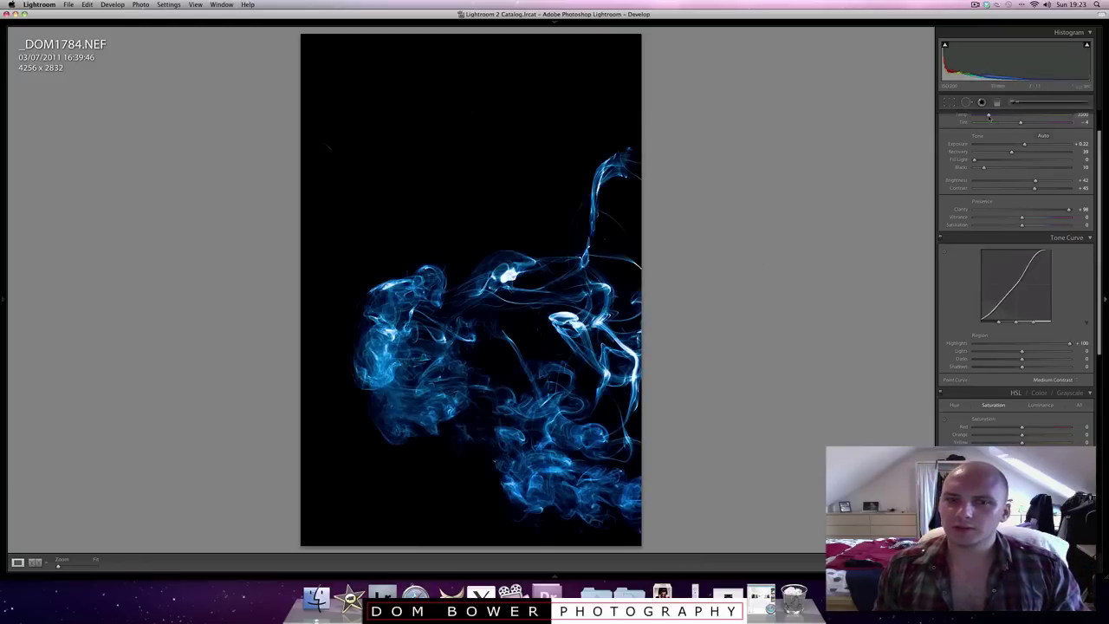
pyautogui.moveTo(992, 116)
pyautogui.mouseDown()
pyautogui.moveTo(1067, 116)
pyautogui.moveTo(995, 117)
pyautogui.moveTo(1066, 123)
pyautogui.moveTo(1001, 127)
pyautogui.mouseUp()
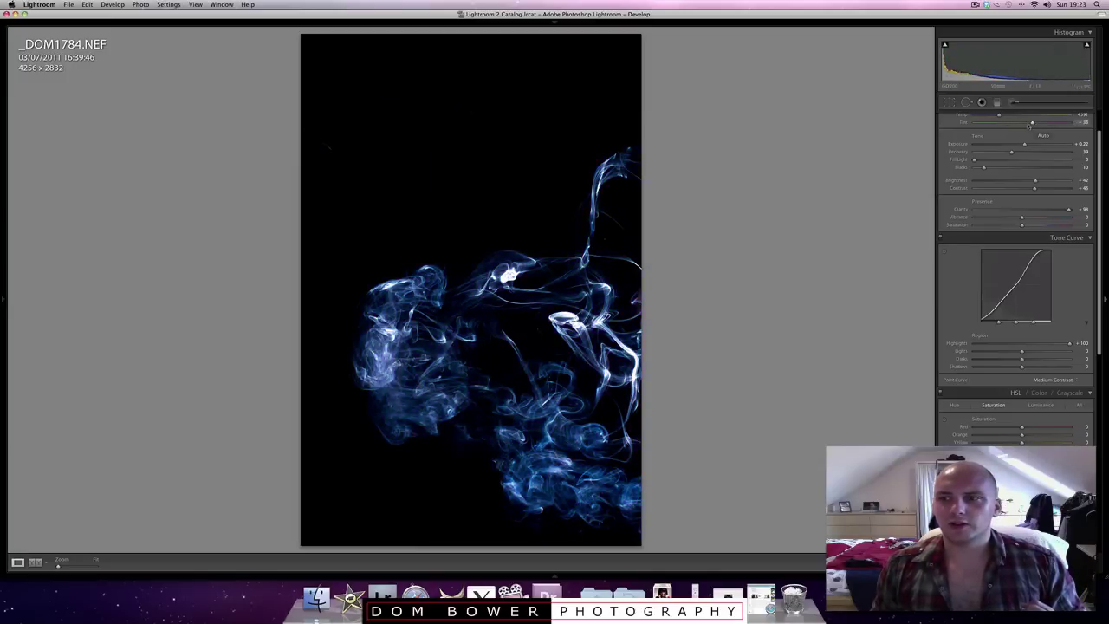
pyautogui.moveTo(1022, 216); pyautogui.dragTo(1062, 217)
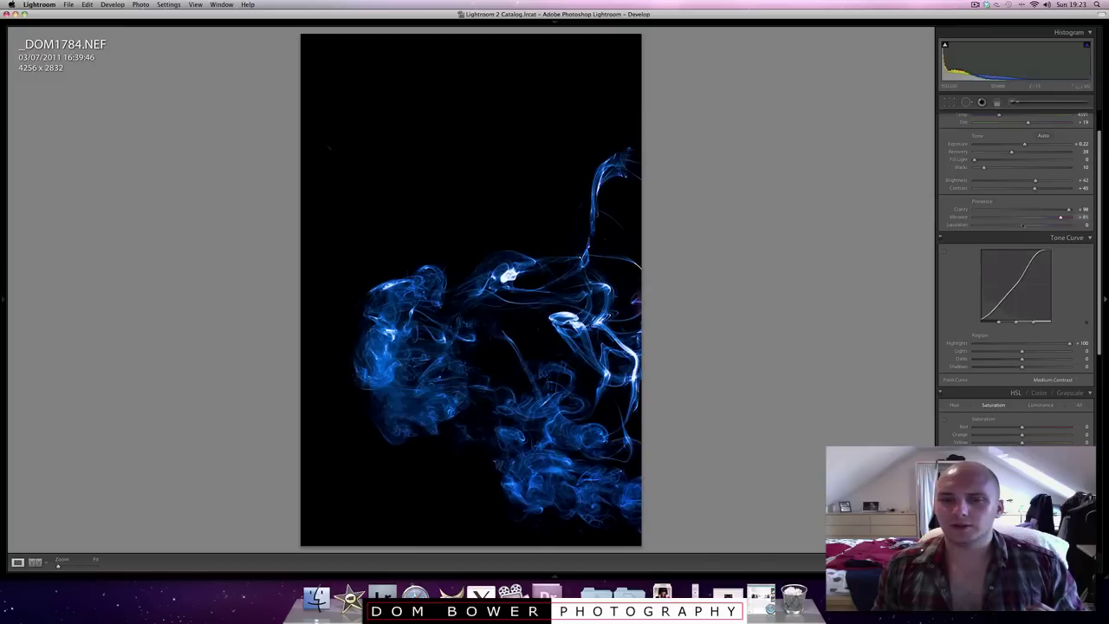
pyautogui.click(1020, 218)
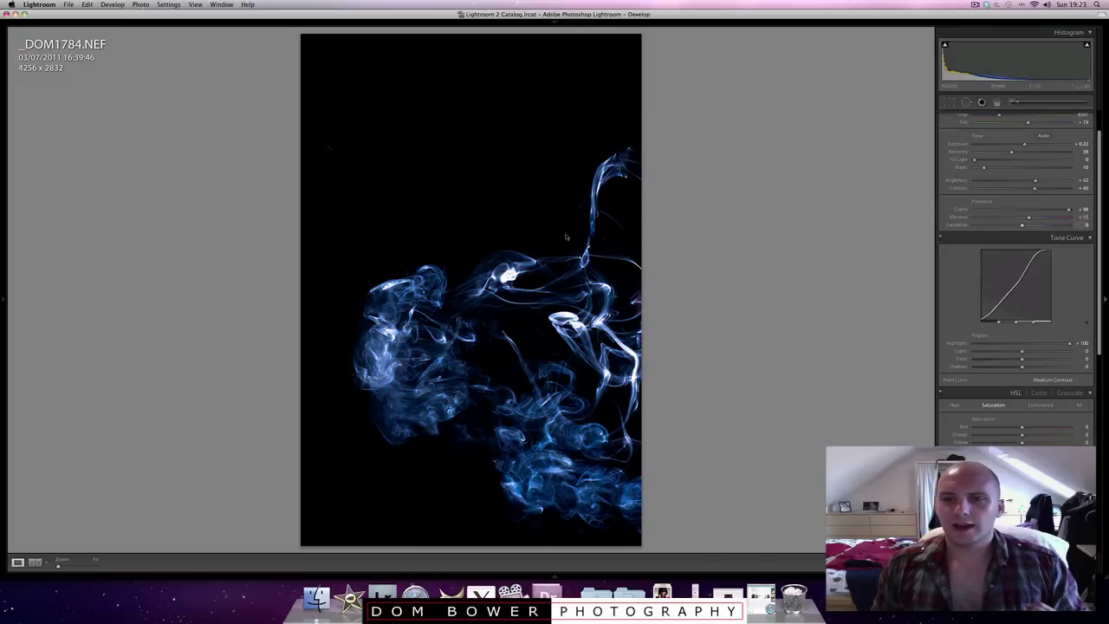
# Export the photo as a JPEG to the smoke trails folder with a unique name, then minimize Lightroom
pyautogui.rightClick(547, 325)
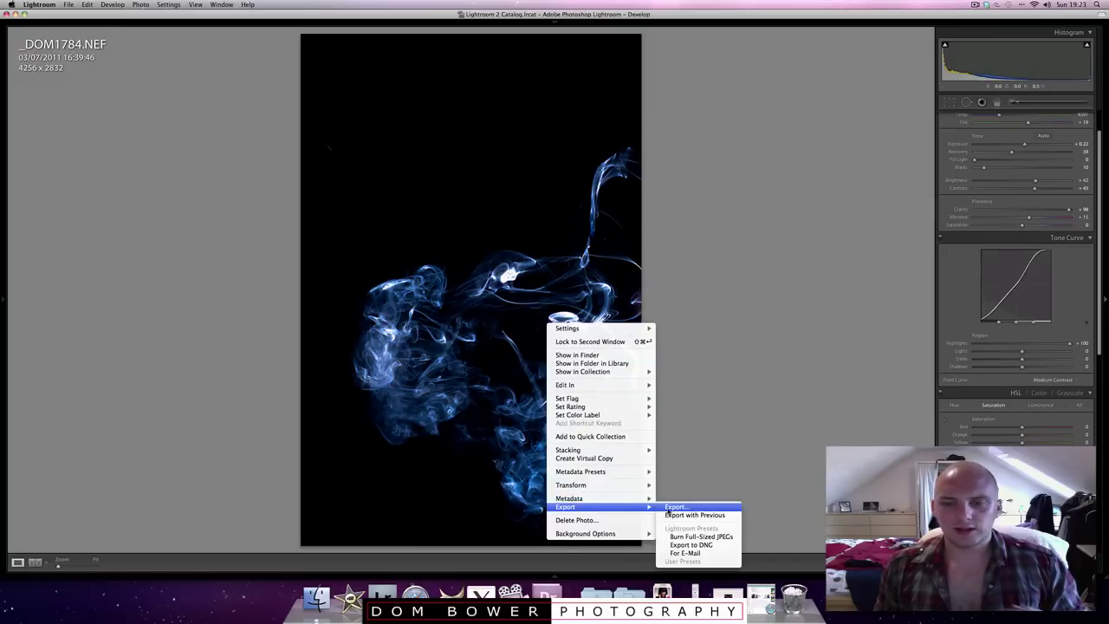
pyautogui.click(669, 507)
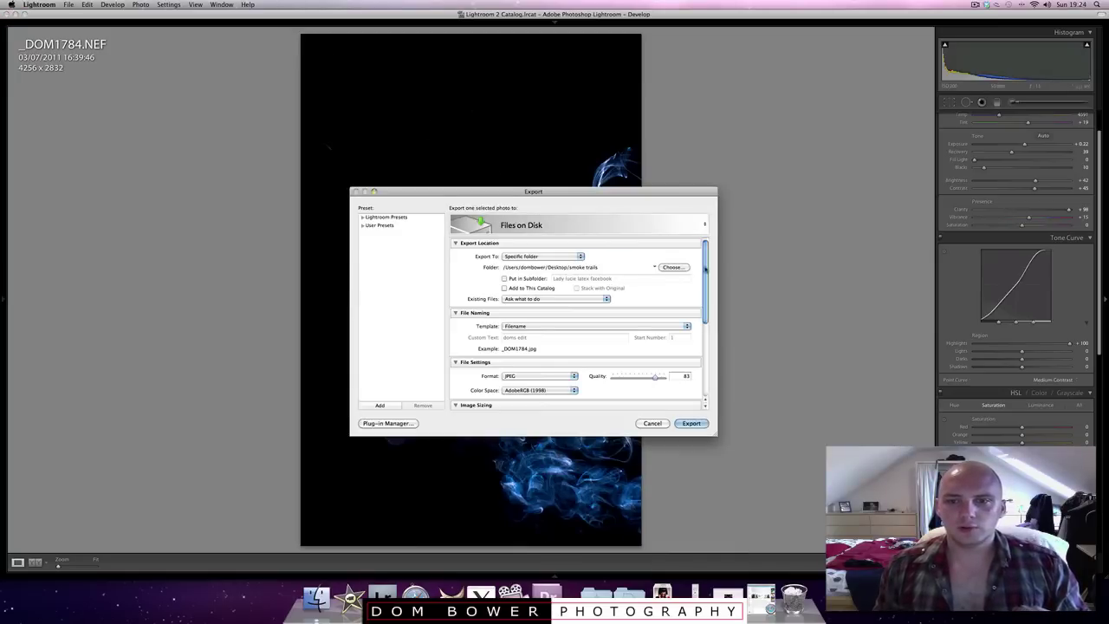
pyautogui.moveTo(706, 269); pyautogui.dragTo(709, 322)
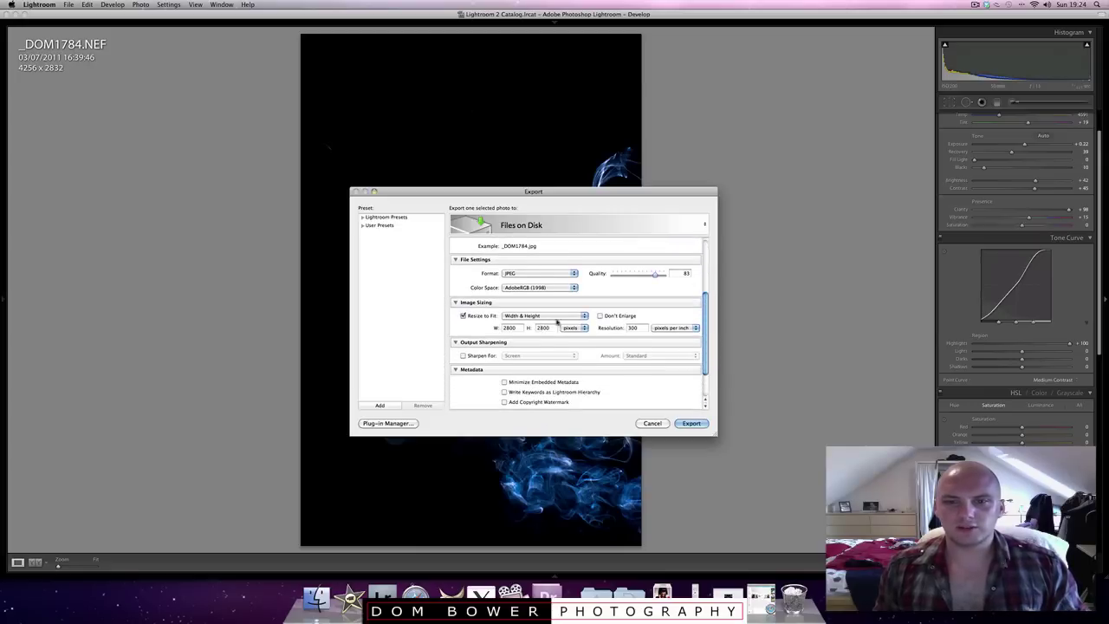
pyautogui.scroll(5, 635, 352)
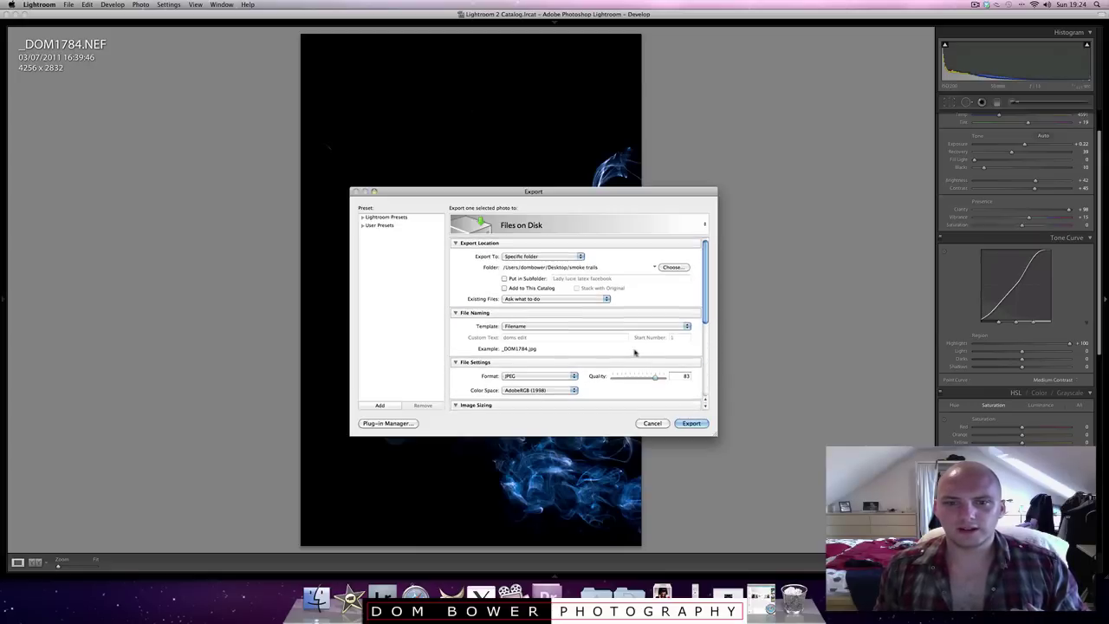
pyautogui.scroll(-3, 668, 387)
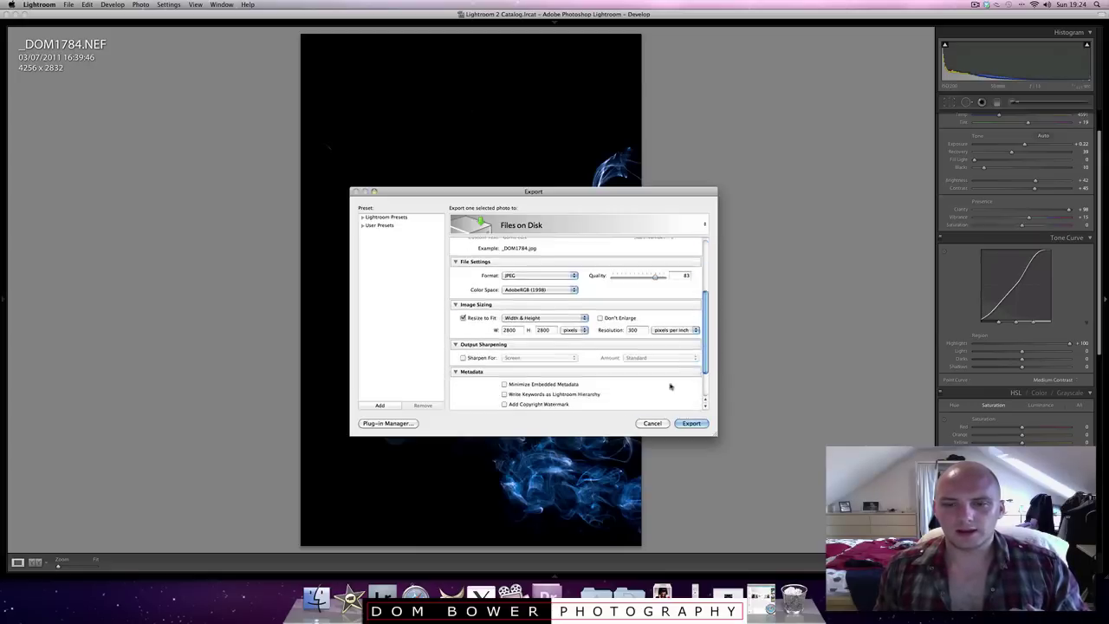
pyautogui.scroll(-2, 683, 395)
pyautogui.click(691, 423)
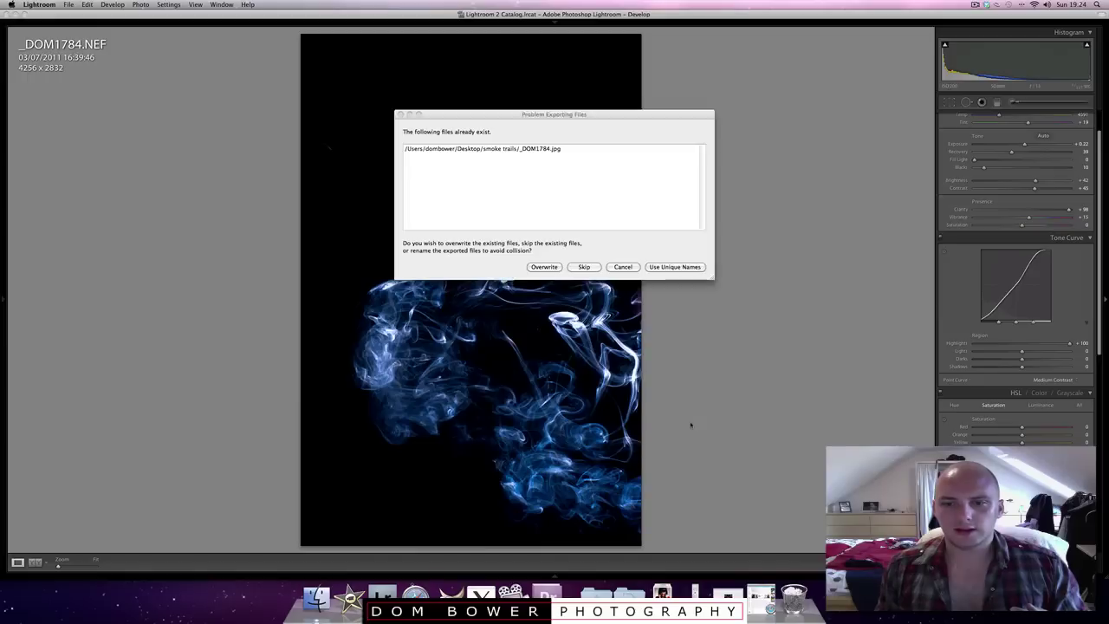
pyautogui.click(675, 267)
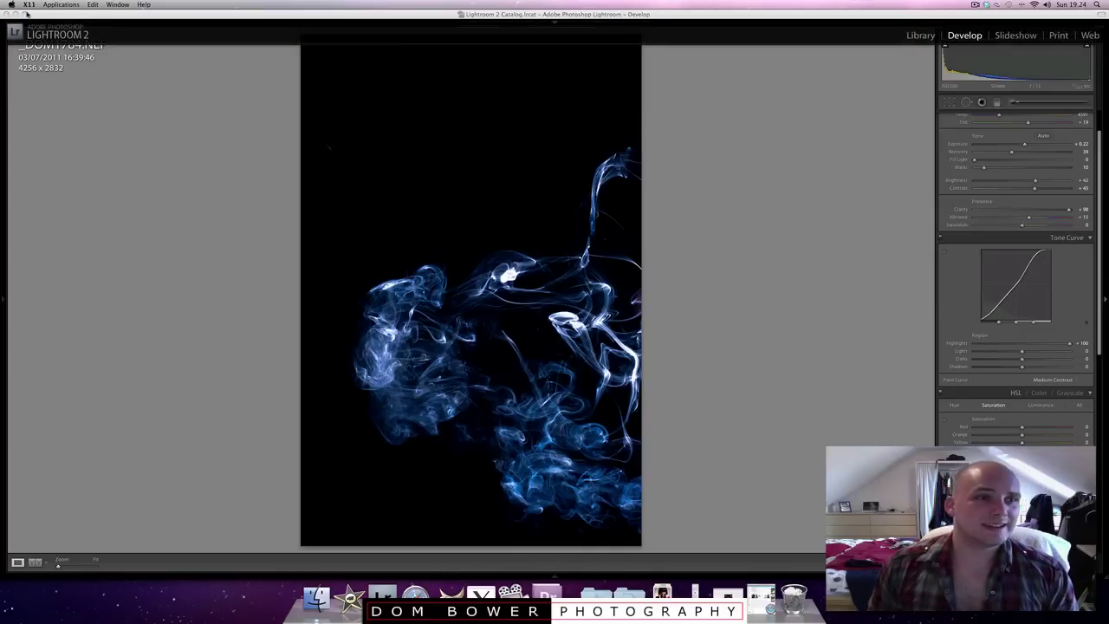
pyautogui.click(15, 14)
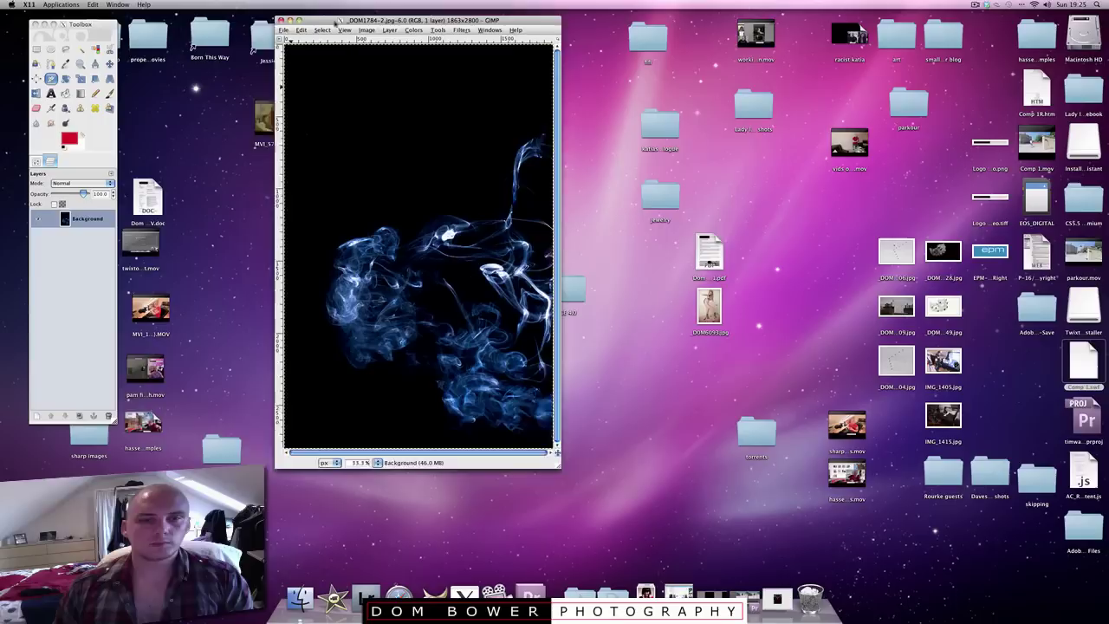
# Enlarge the image window and duplicate the Background layer into a Background copy
pyautogui.moveTo(339, 17); pyautogui.dragTo(309, 18)
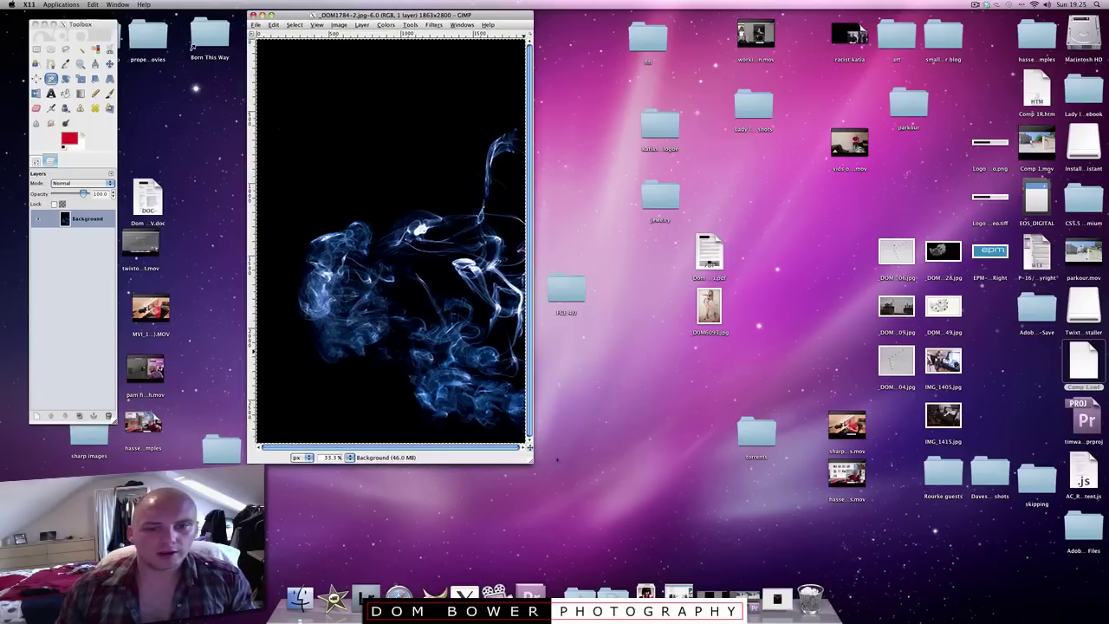
pyautogui.click(271, 14)
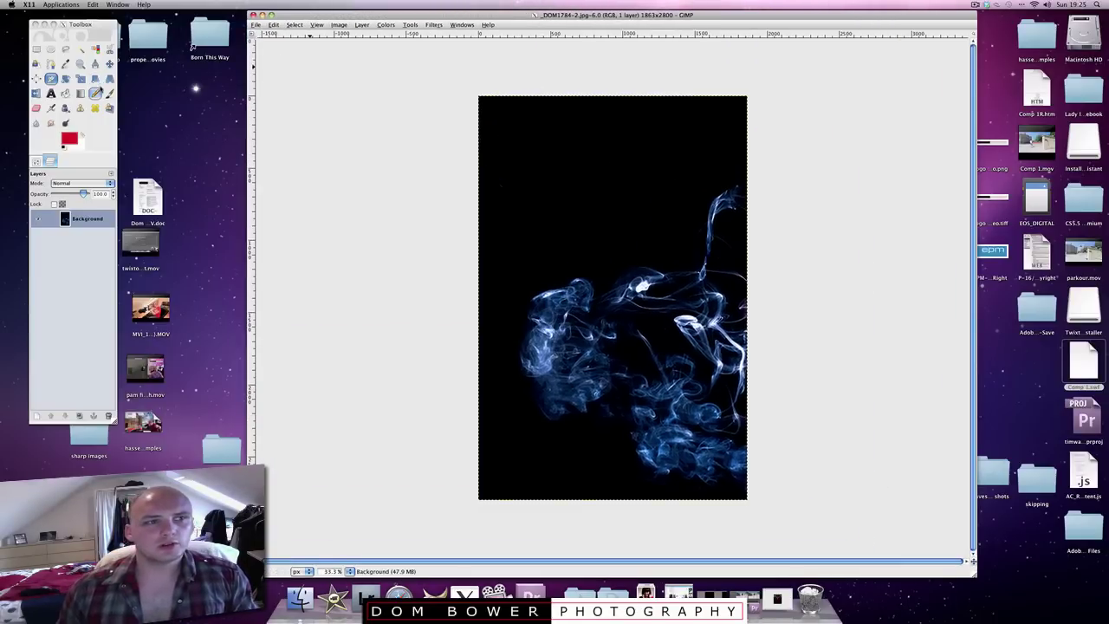
pyautogui.click(66, 222)
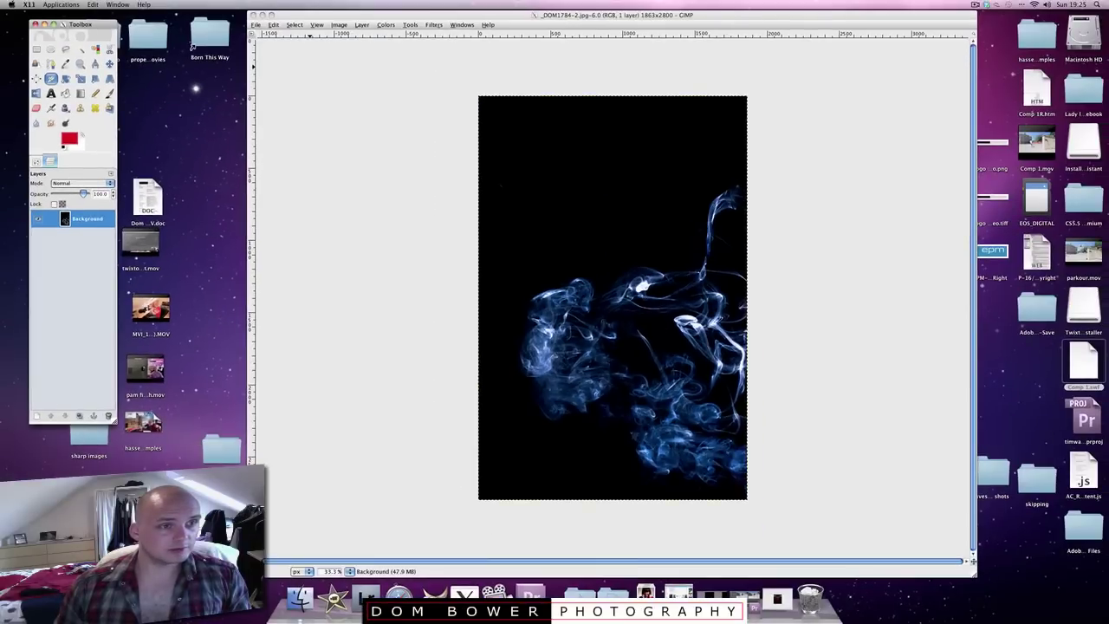
pyautogui.moveTo(66, 220); pyautogui.dragTo(78, 417)
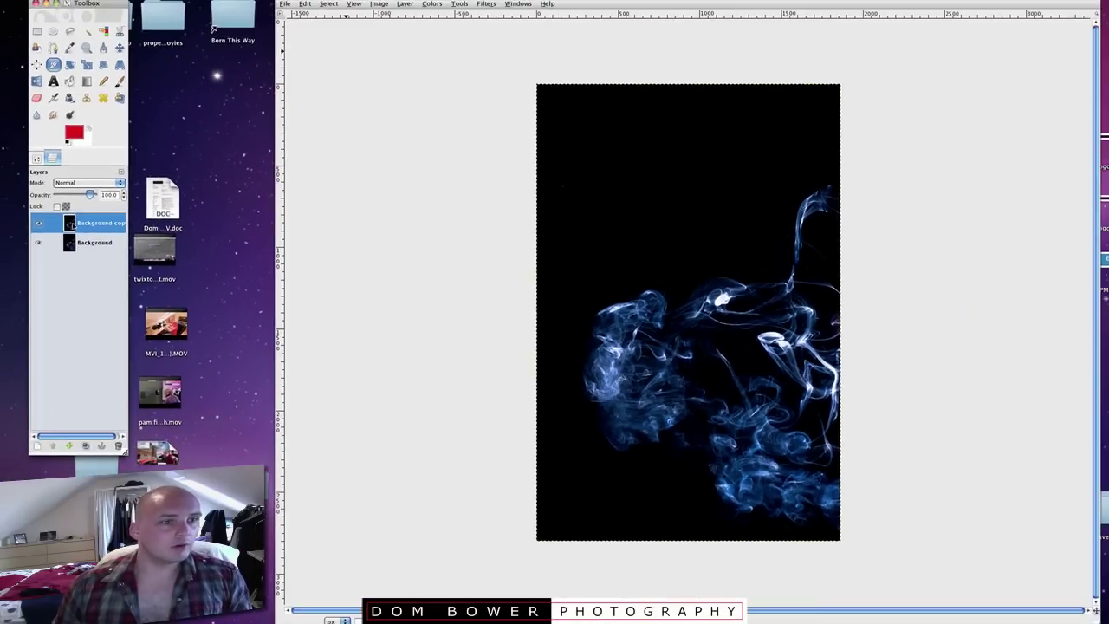
# Flip the smoke image horizontally using Image > Transform > Flip Horizontally
pyautogui.rightClick(72, 225)
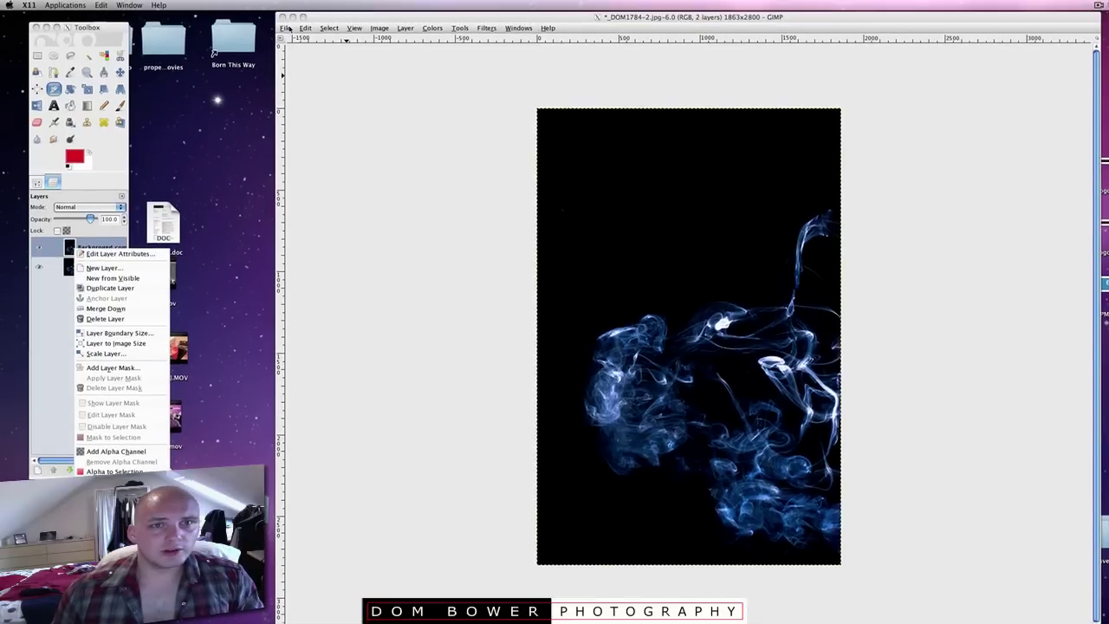
pyautogui.click(457, 29)
pyautogui.click(459, 29)
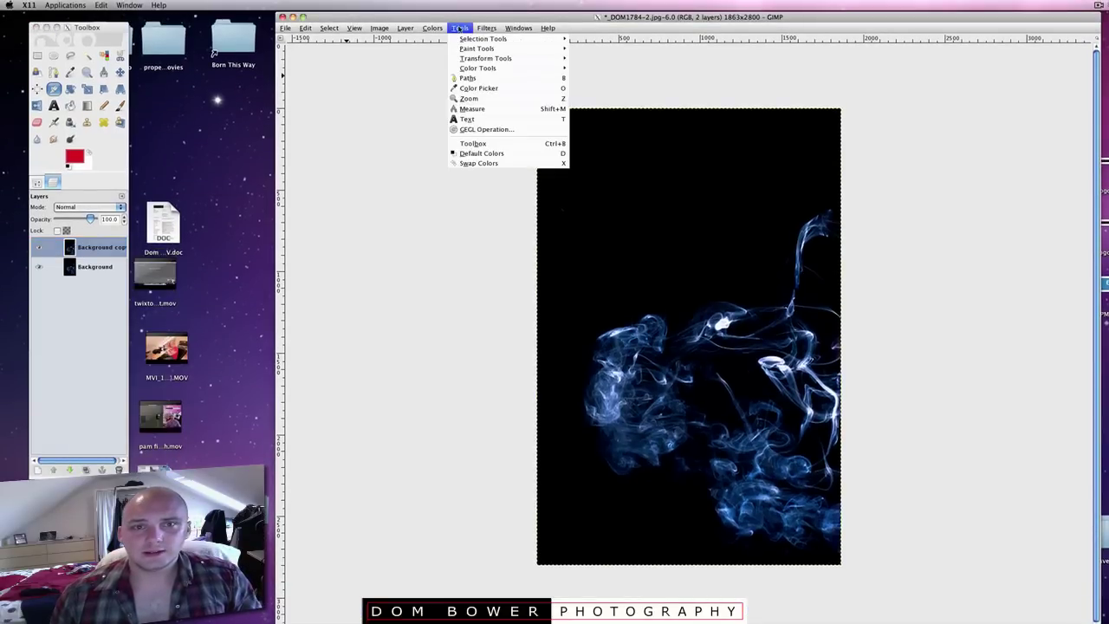
pyautogui.moveTo(384, 32)
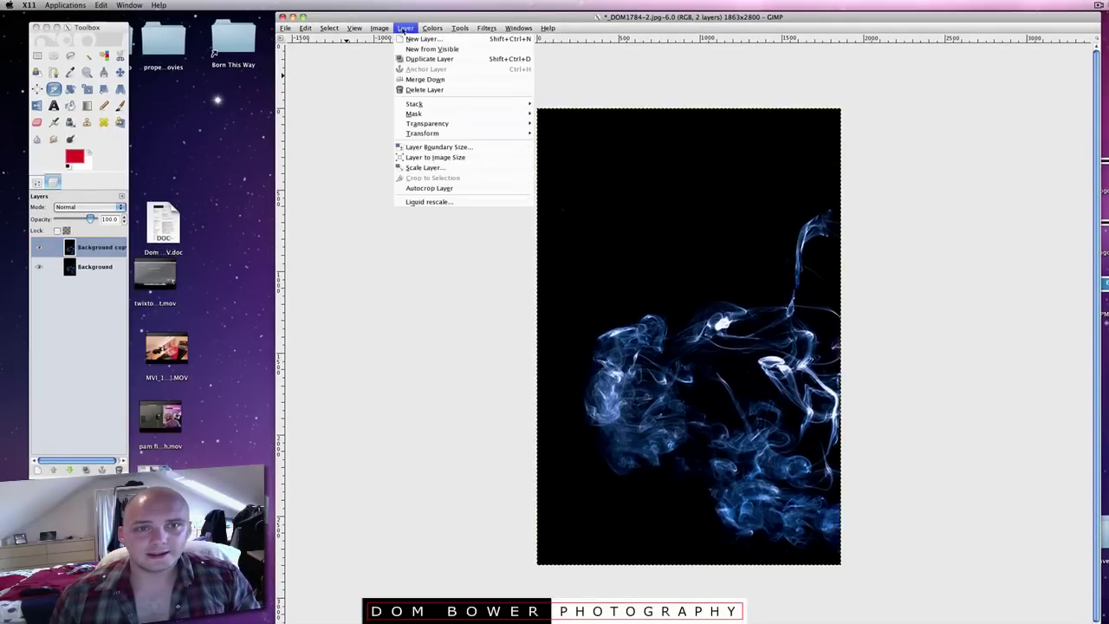
pyautogui.moveTo(383, 31)
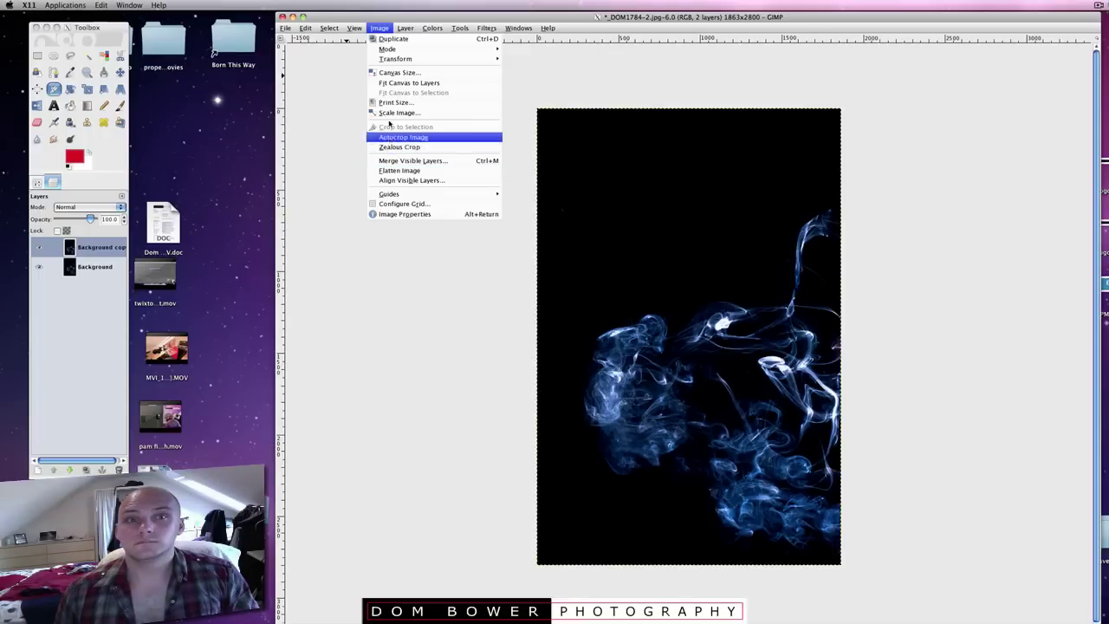
pyautogui.moveTo(397, 59)
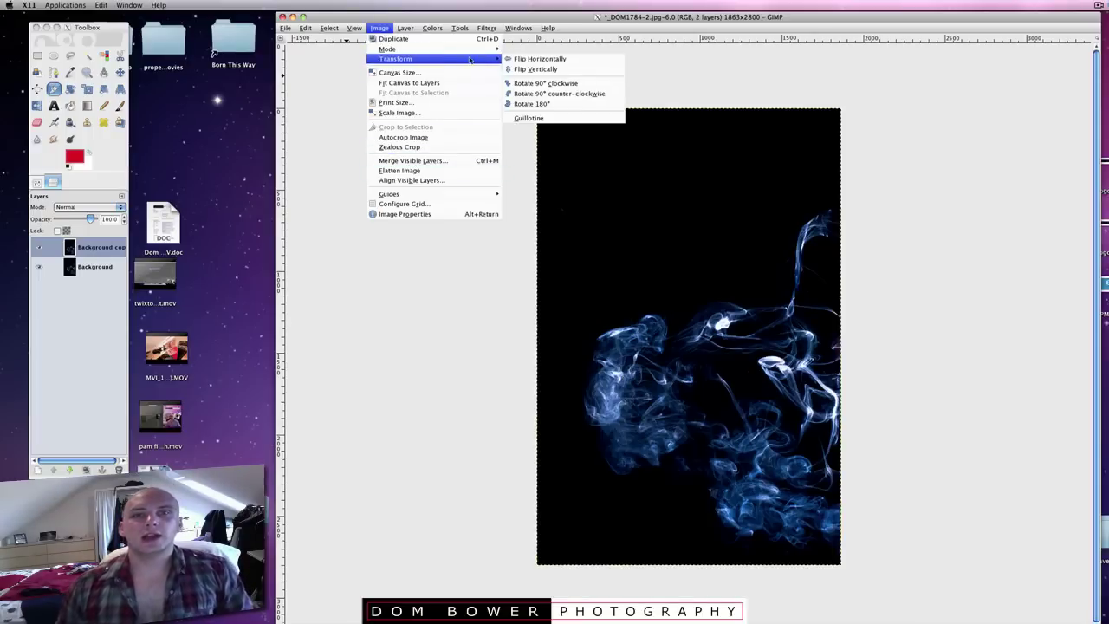
pyautogui.click(548, 69)
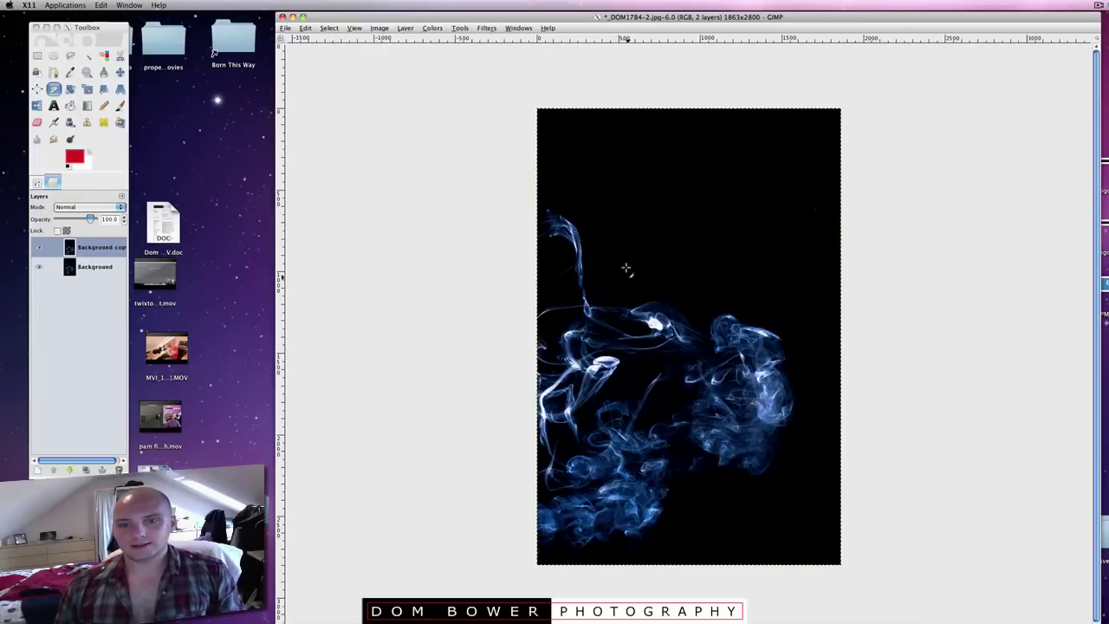
# With the Move tool, slide the Background copy layer to the right of the original
pyautogui.click(121, 73)
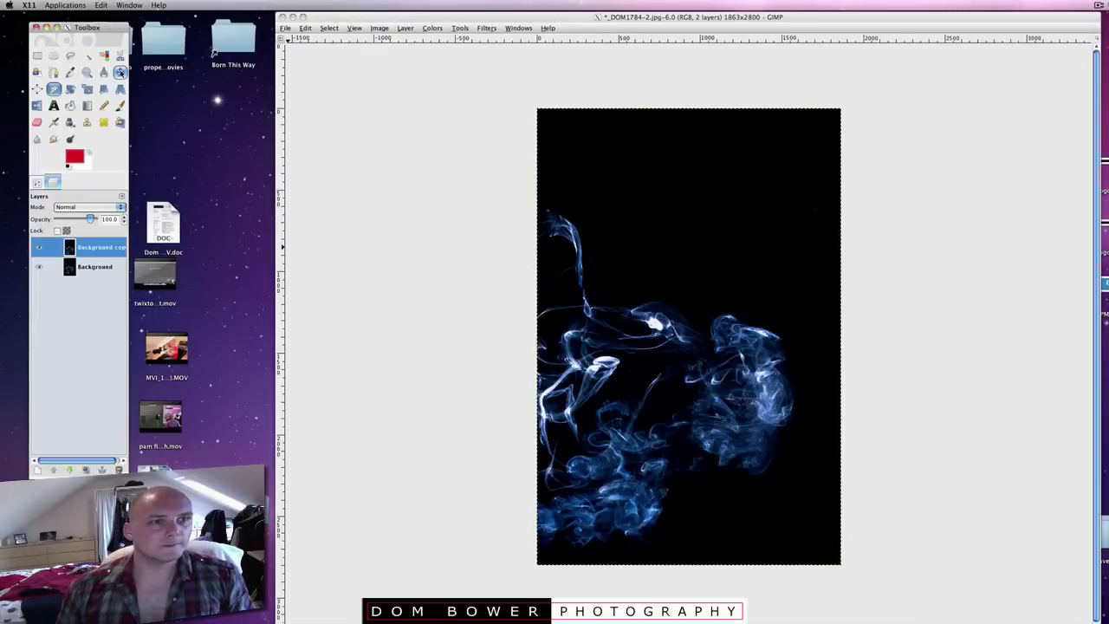
pyautogui.click(121, 72)
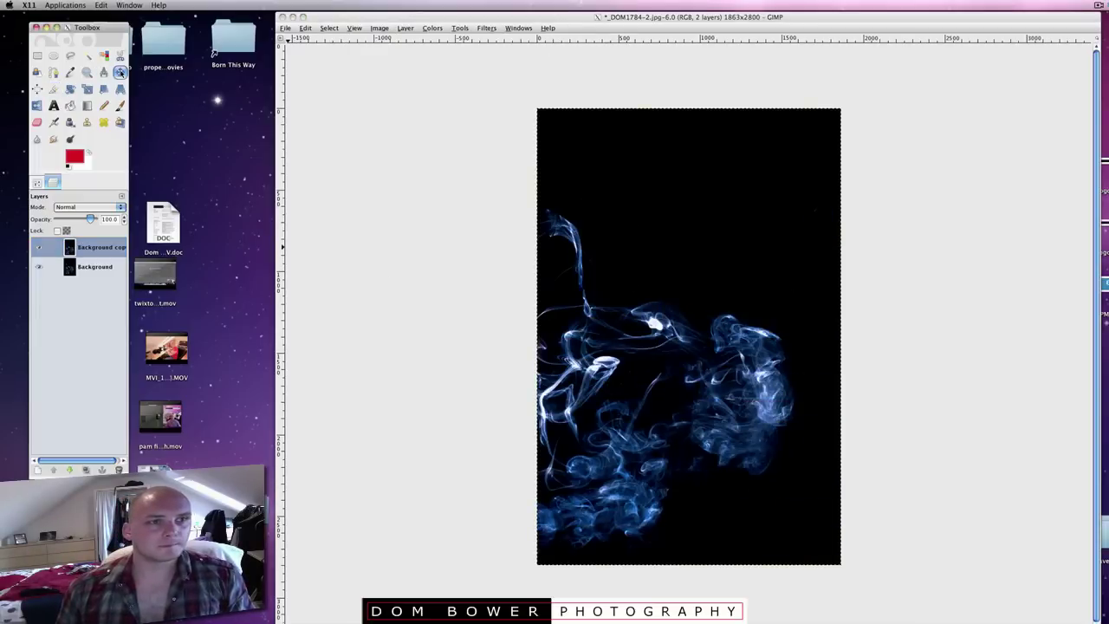
pyautogui.click(607, 328)
pyautogui.moveTo(644, 325); pyautogui.dragTo(895, 320)
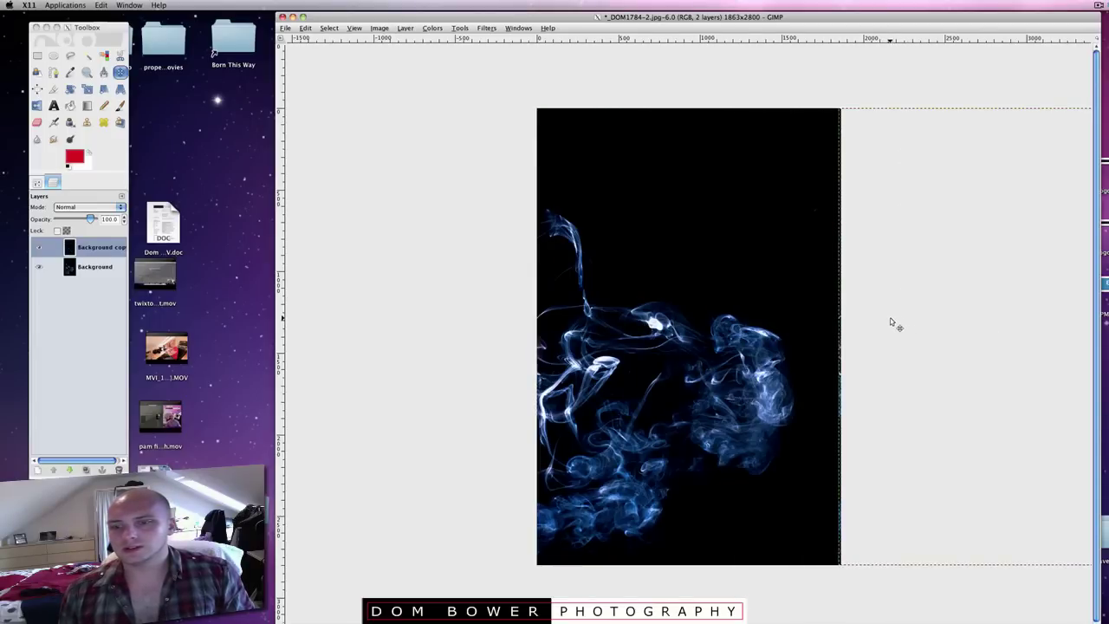
# Fit the canvas to the layers so it spans 3711×2800
pyautogui.click(380, 28)
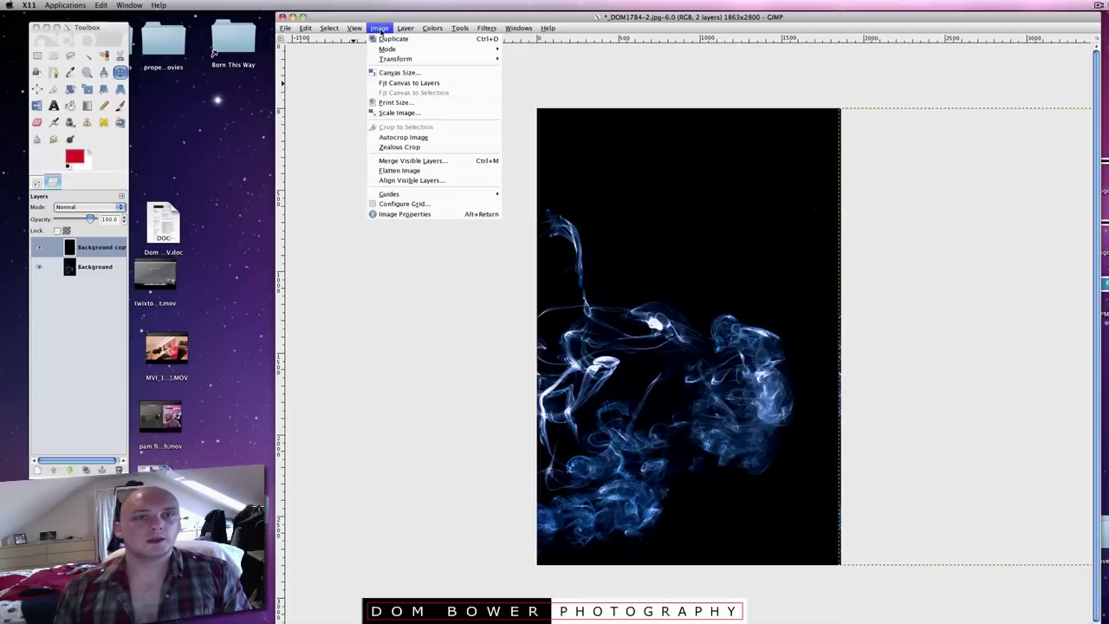
pyautogui.click(386, 83)
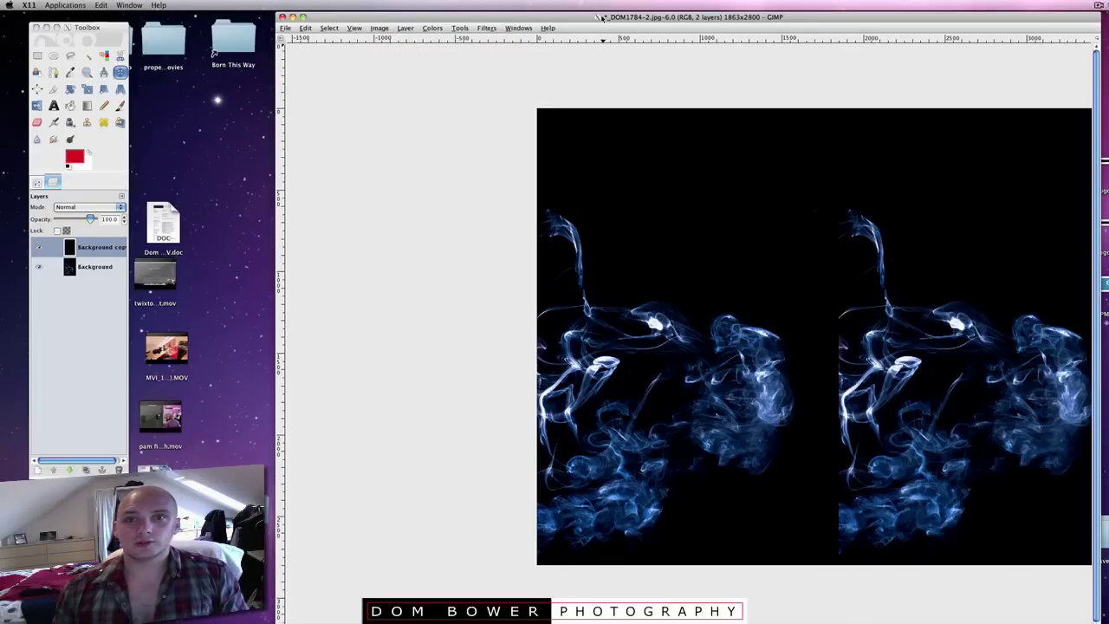
pyautogui.moveTo(603, 17); pyautogui.dragTo(517, 17)
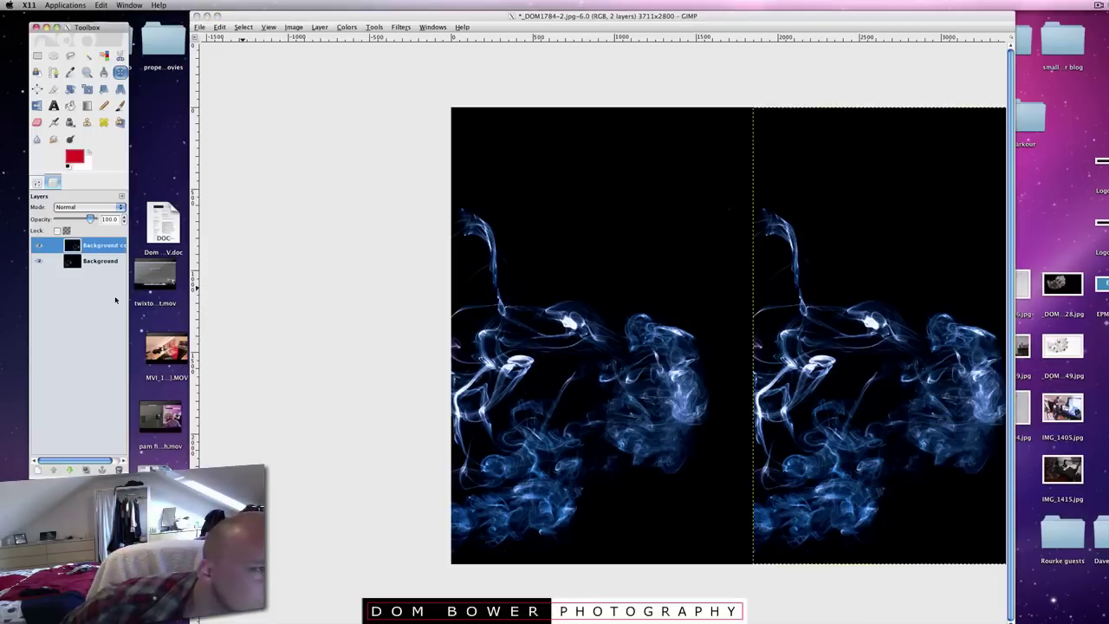
# Flip the copied smoke layer horizontally and move it to the left side
pyautogui.click(812, 249)
pyautogui.click(320, 27)
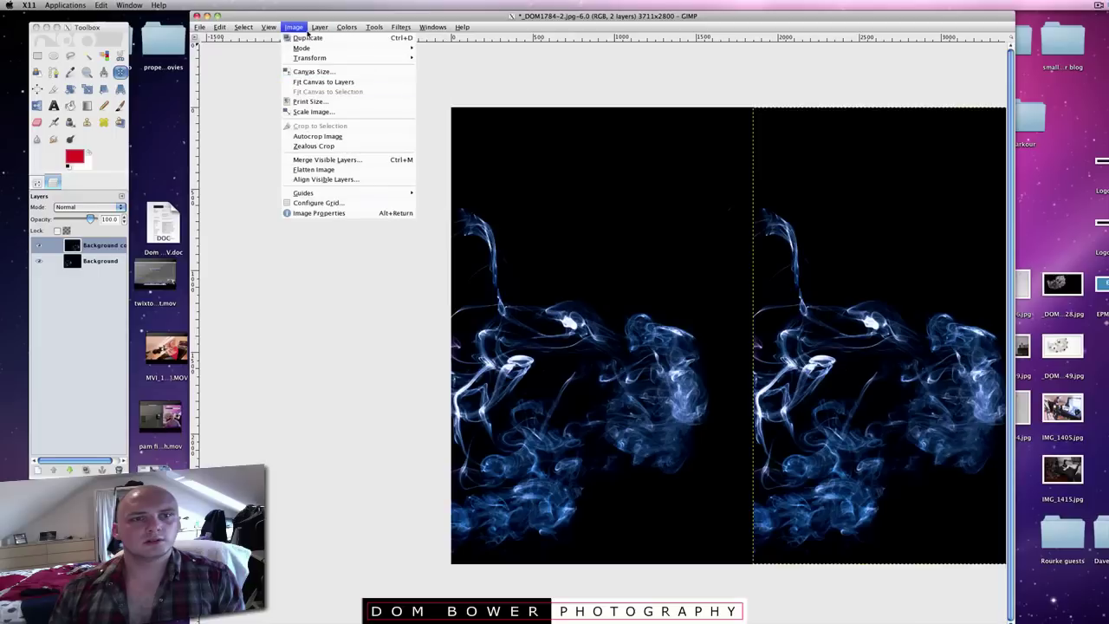
pyautogui.moveTo(338, 134)
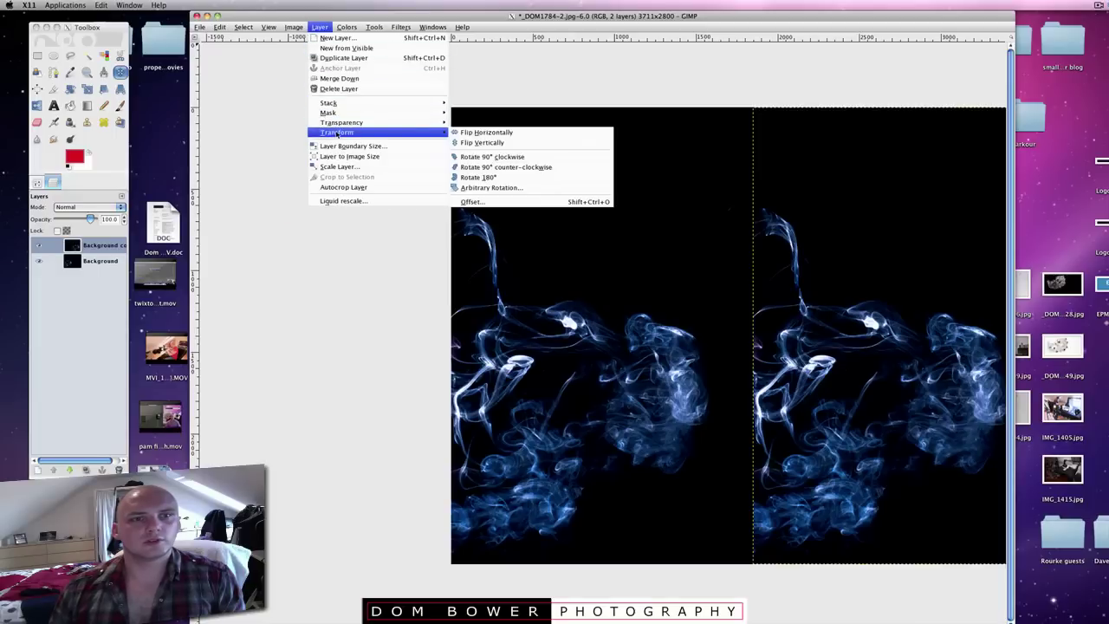
pyautogui.click(527, 133)
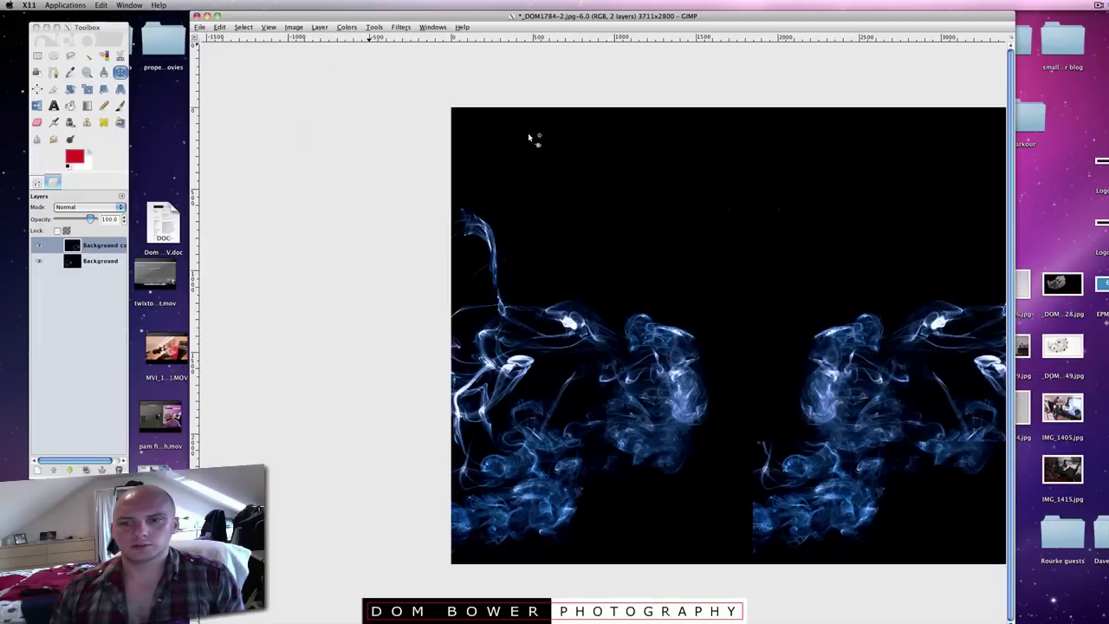
pyautogui.moveTo(853, 295); pyautogui.dragTo(273, 291)
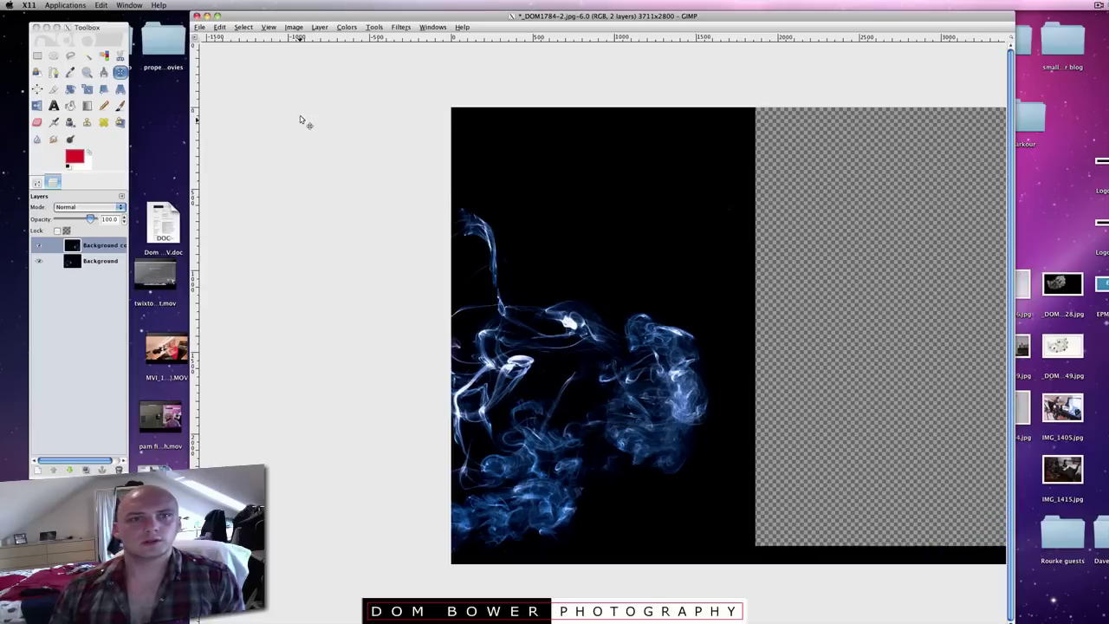
# Fit the canvas to the layers, enlarging it to 3723×2806
pyautogui.click(317, 27)
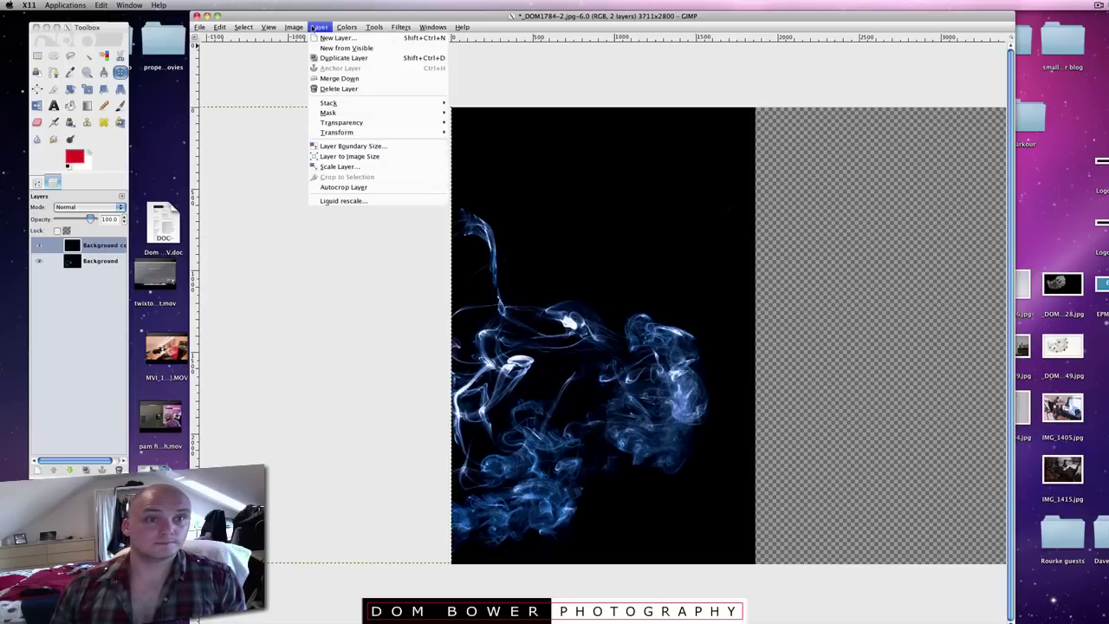
pyautogui.moveTo(301, 29)
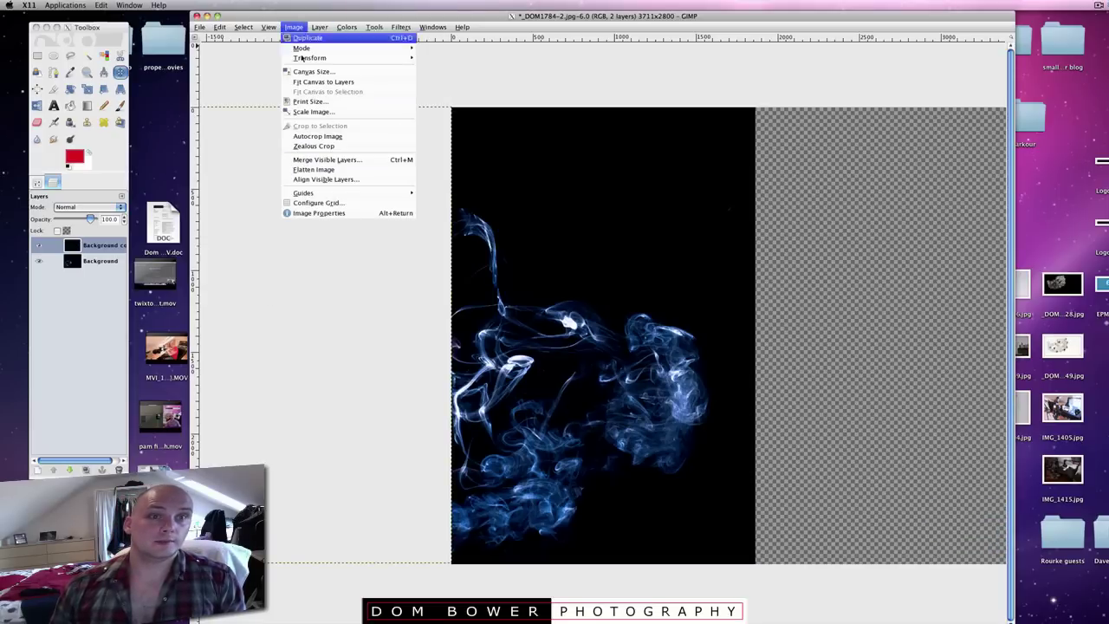
pyautogui.click(307, 82)
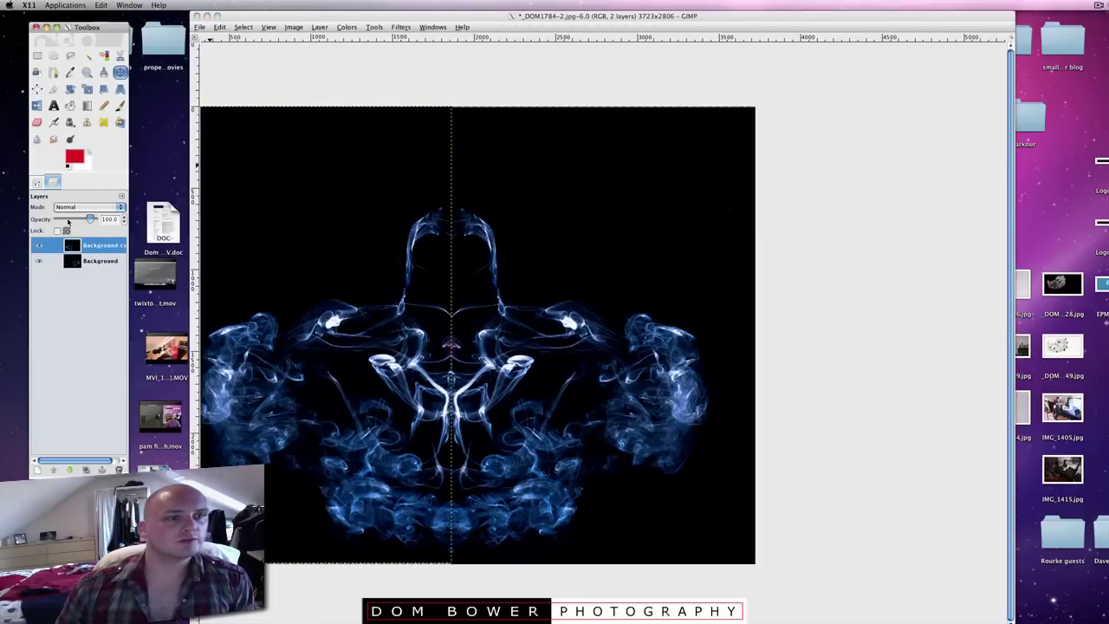
# Create a 'Visible' layer from the merged mirrored smoke figure using New from Visible
pyautogui.rightClick(100, 247)
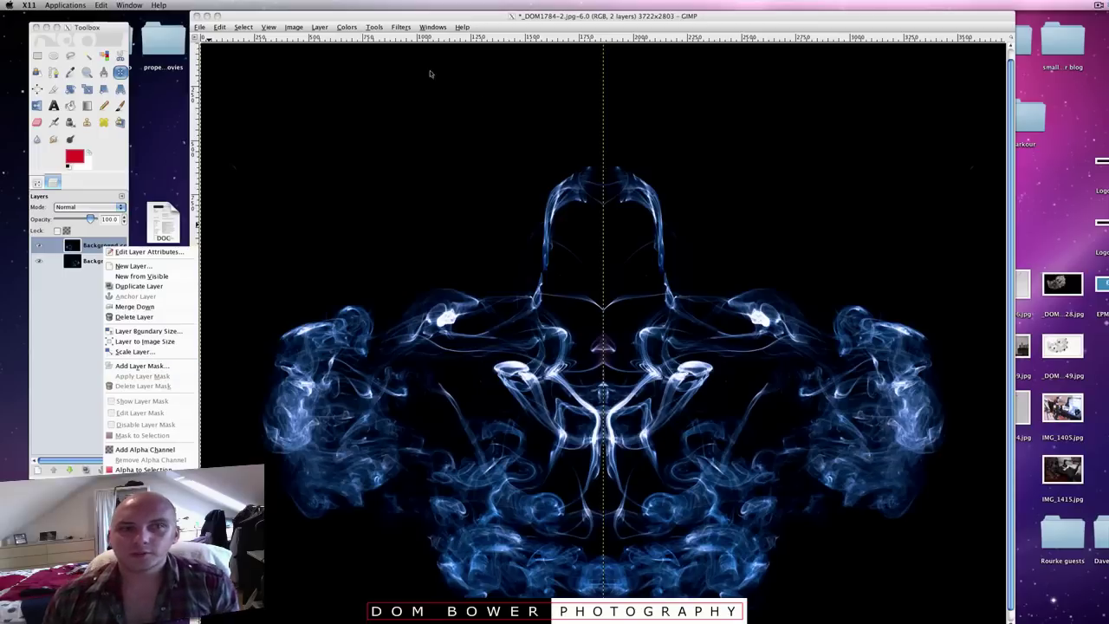
pyautogui.click(155, 276)
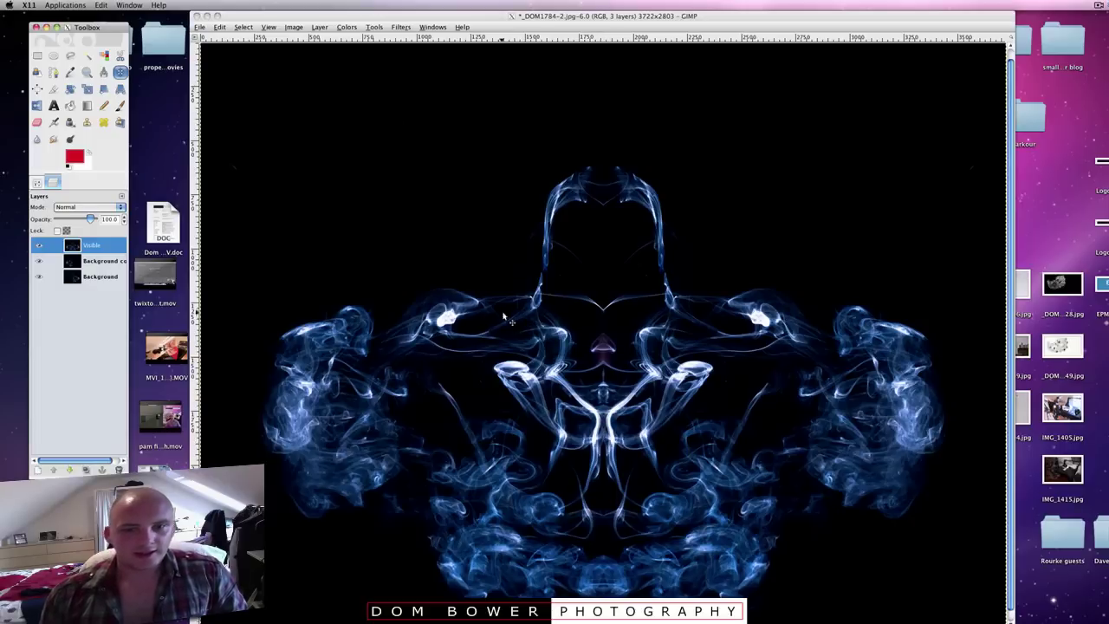
# Add a white (full opacity) layer mask to the Visible layer
pyautogui.rightClick(71, 248)
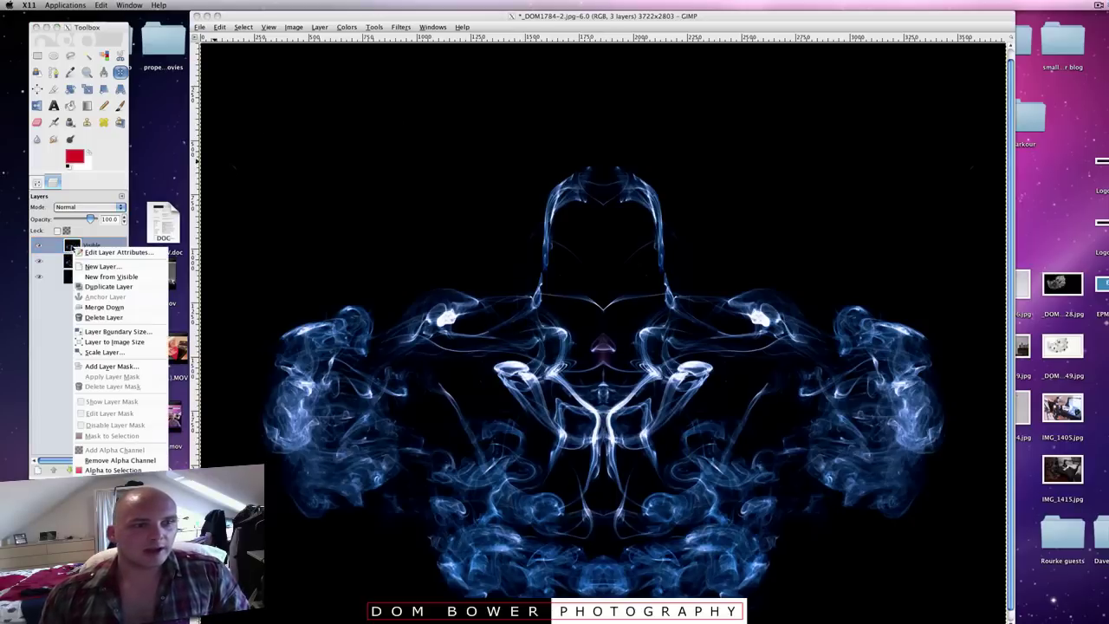
pyautogui.click(108, 367)
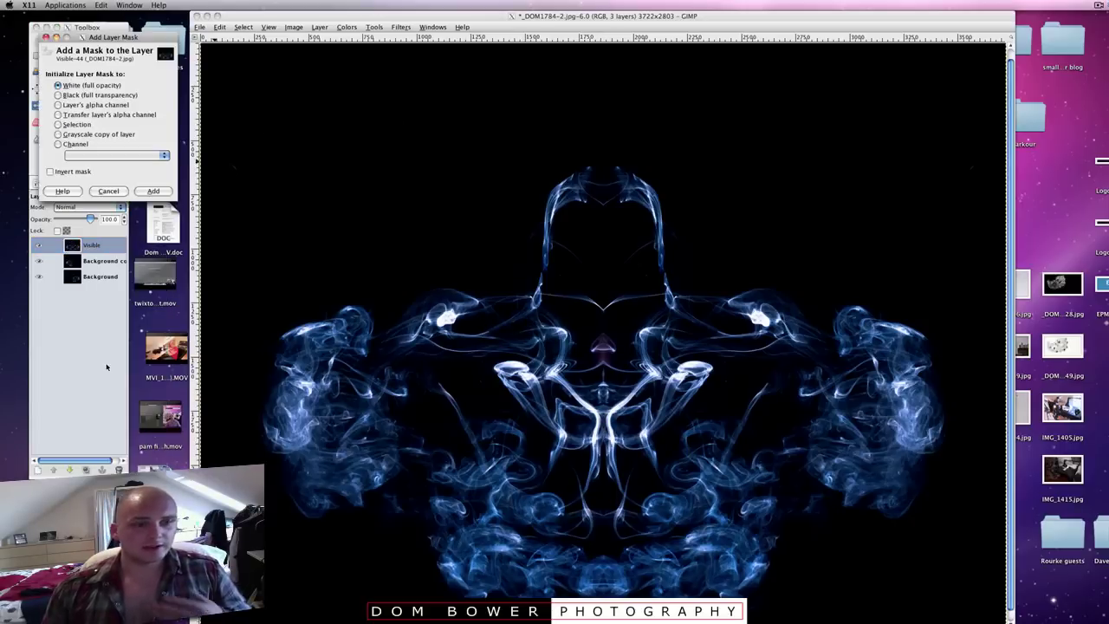
pyautogui.click(153, 191)
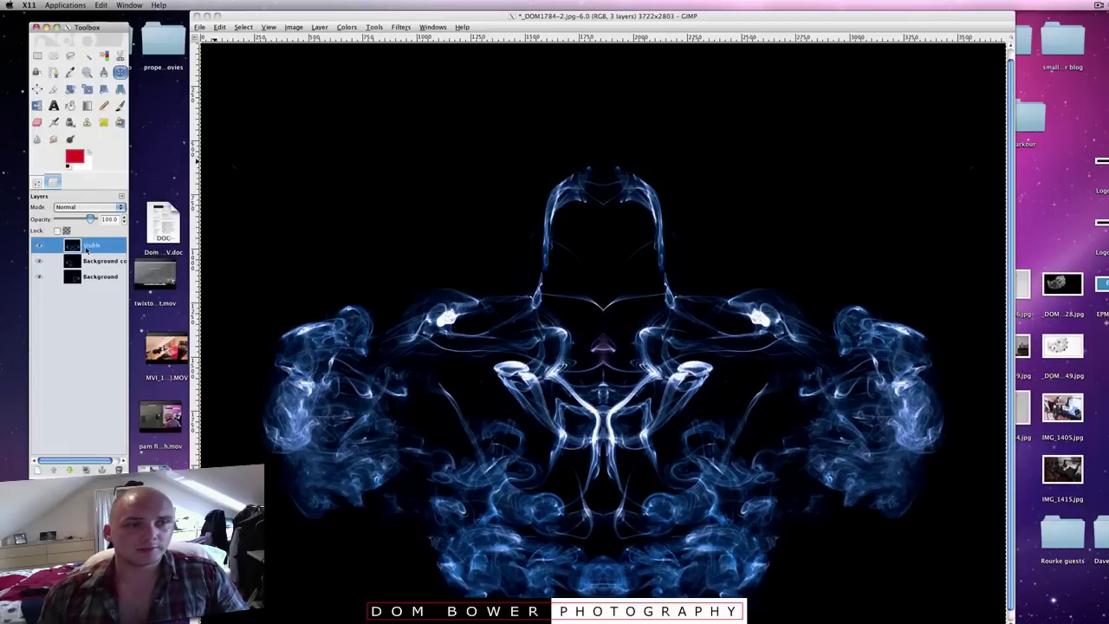
# Add a new transparent layer, set the foreground to red, and bucket-fill the whole layer
pyautogui.click(36, 471)
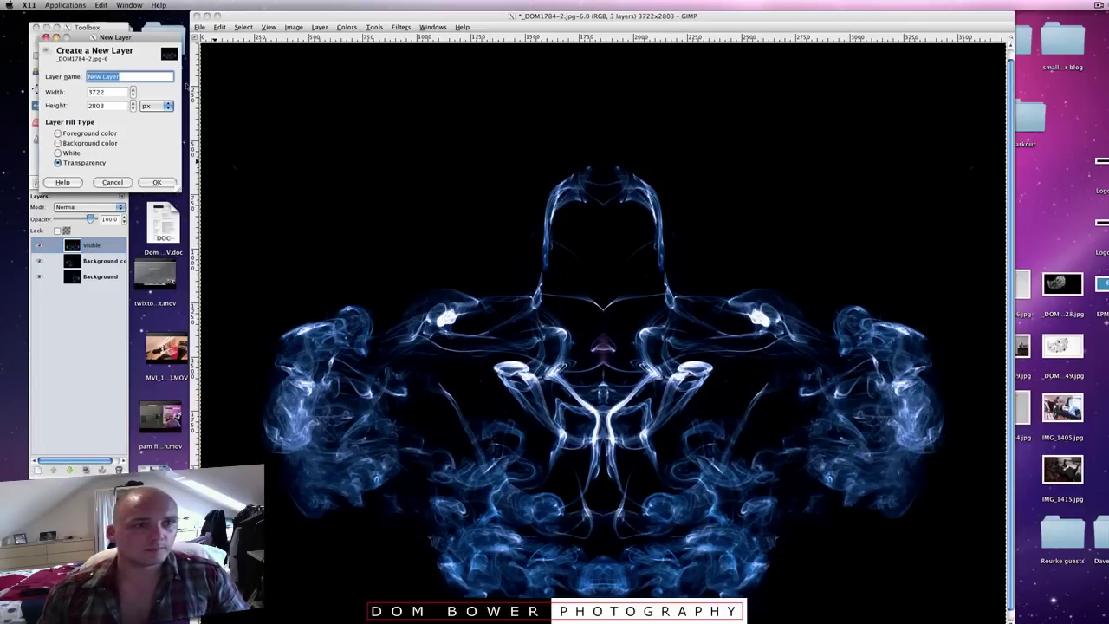
pyautogui.click(154, 182)
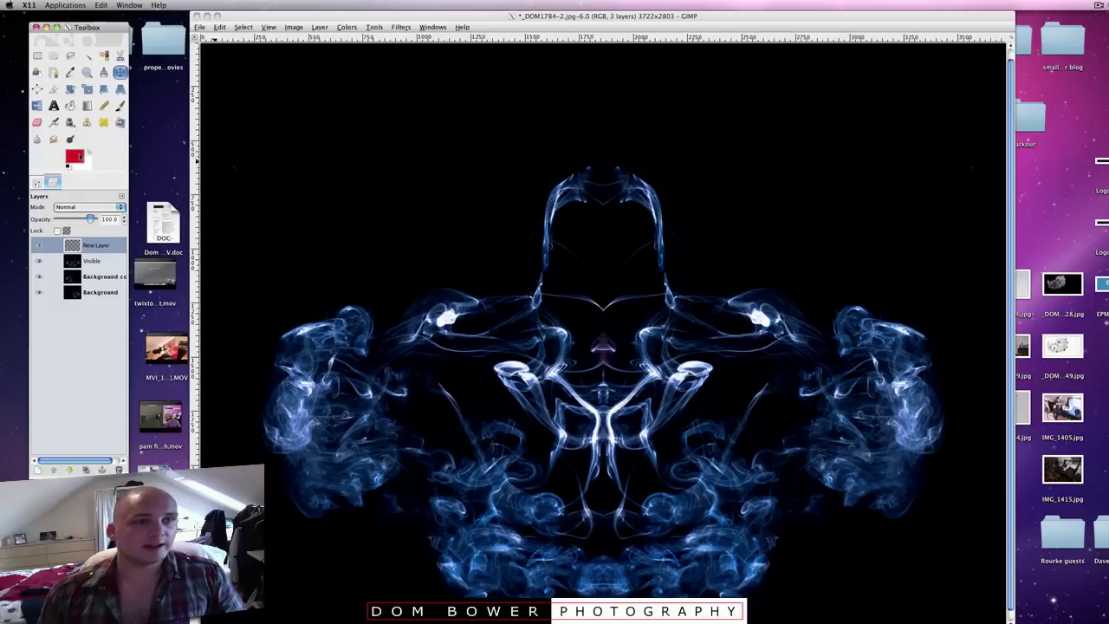
pyautogui.click(79, 157)
pyautogui.click(84, 133)
pyautogui.click(242, 245)
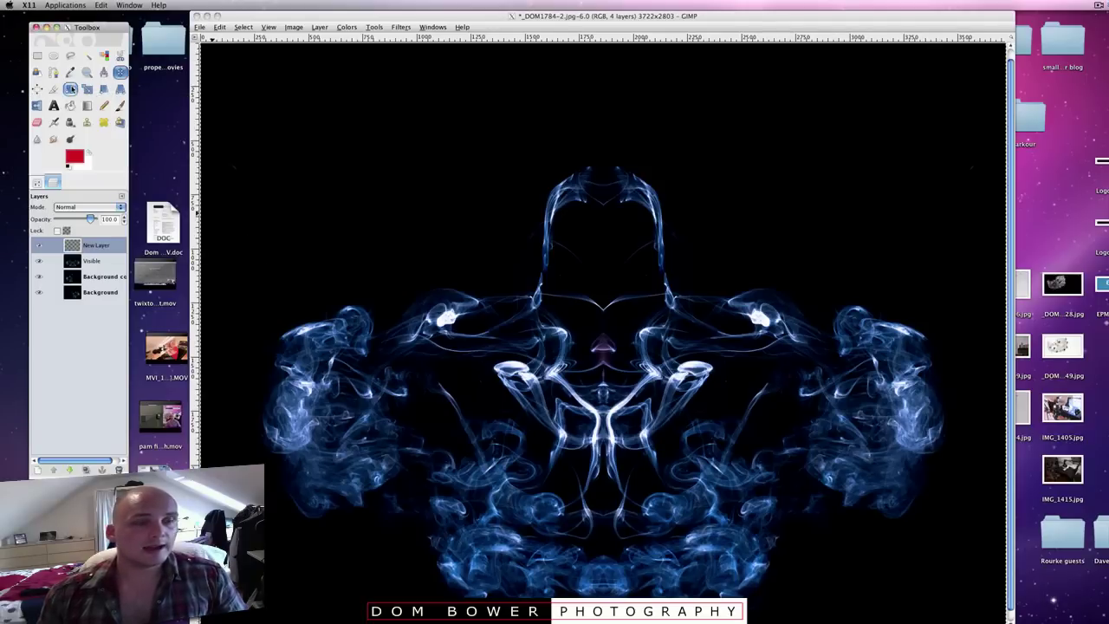
pyautogui.click(70, 105)
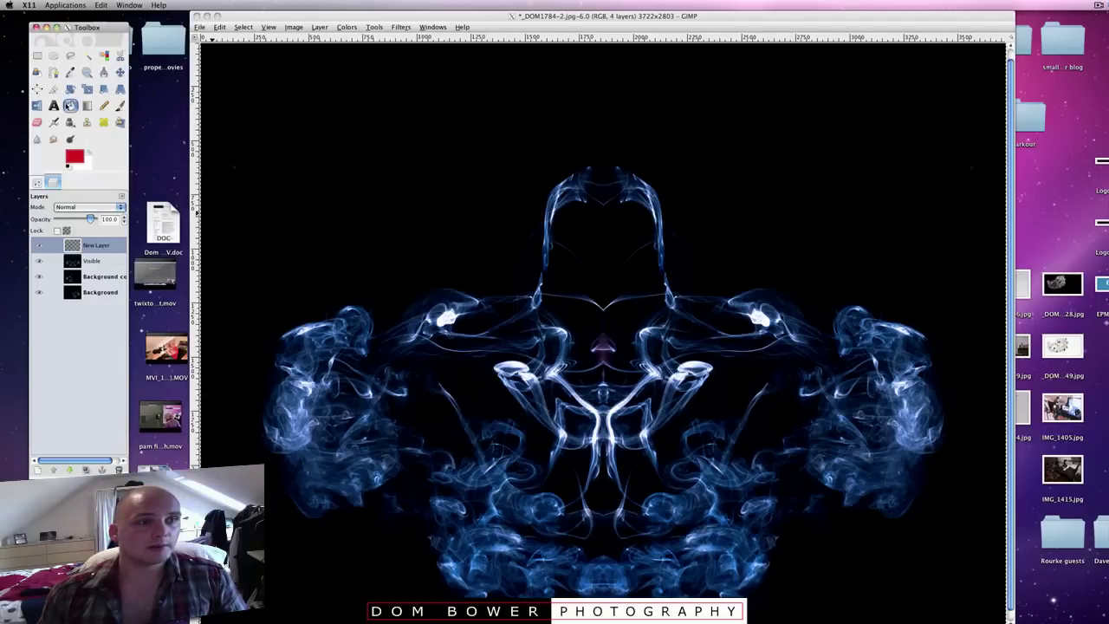
pyautogui.click(416, 166)
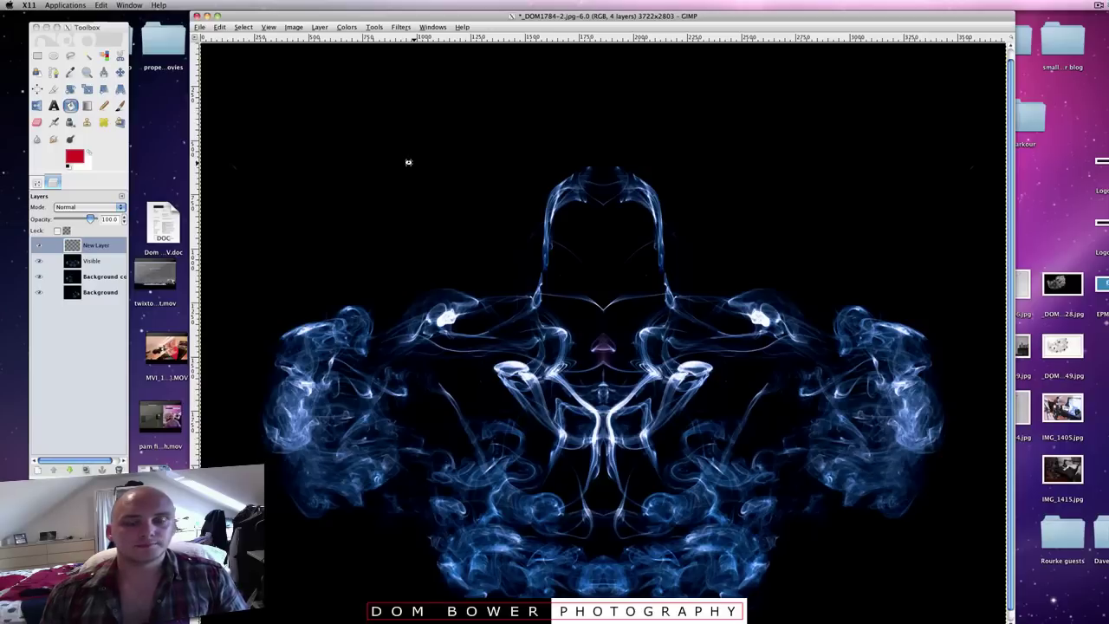
pyautogui.click(415, 164)
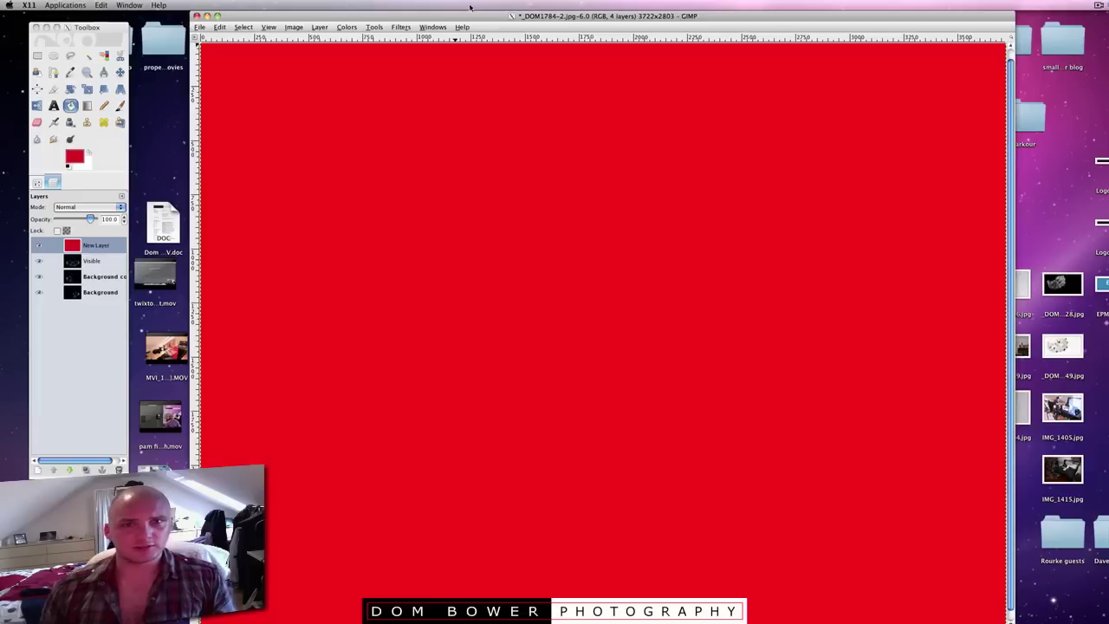
pyautogui.moveTo(473, 15); pyautogui.dragTo(472, 13)
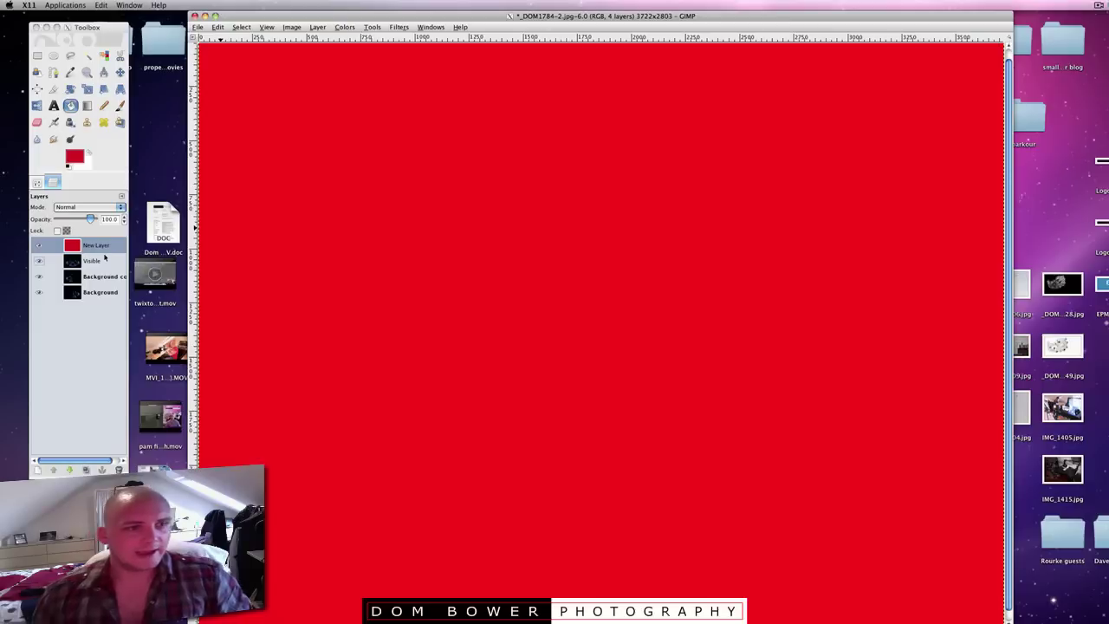
# Try Multiply and Screen on the red layer, then set its blend mode to Overlay
pyautogui.click(120, 208)
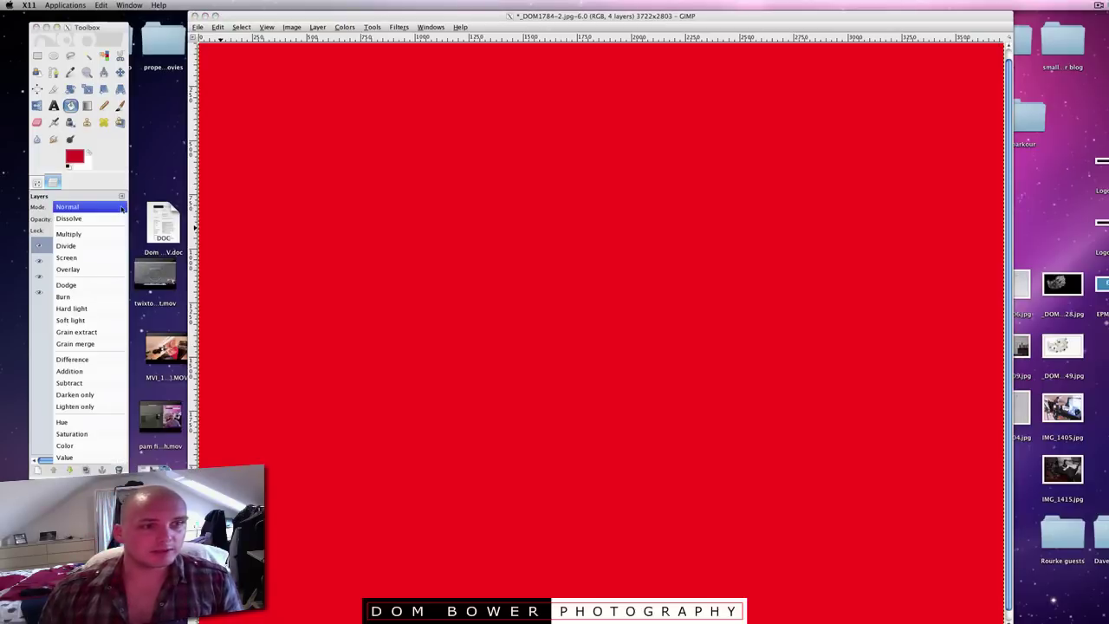
pyautogui.click(111, 236)
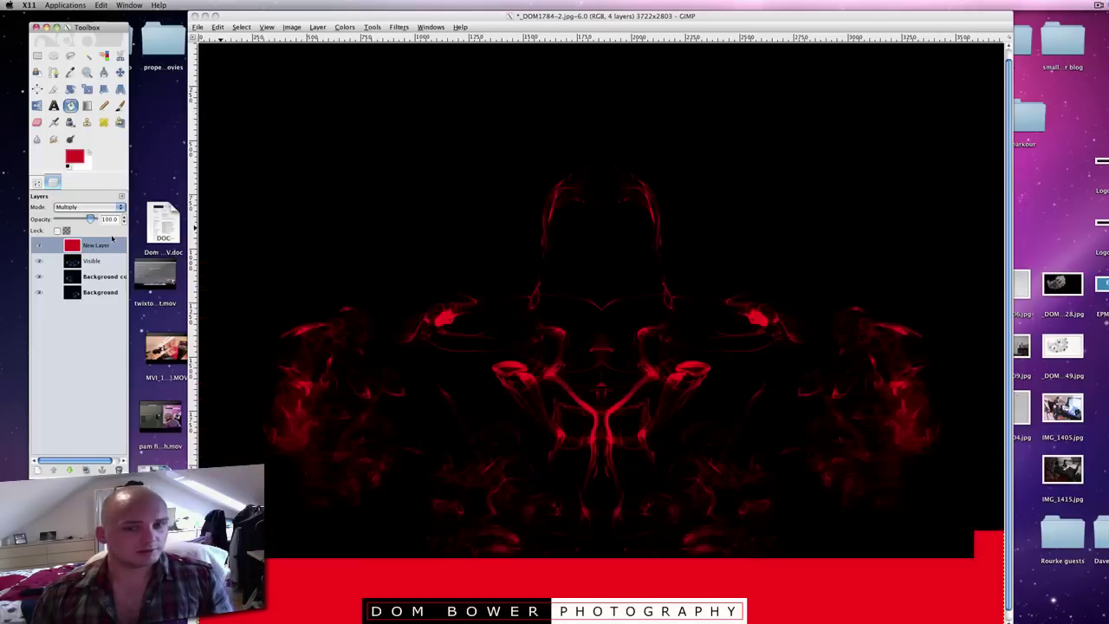
pyautogui.click(121, 208)
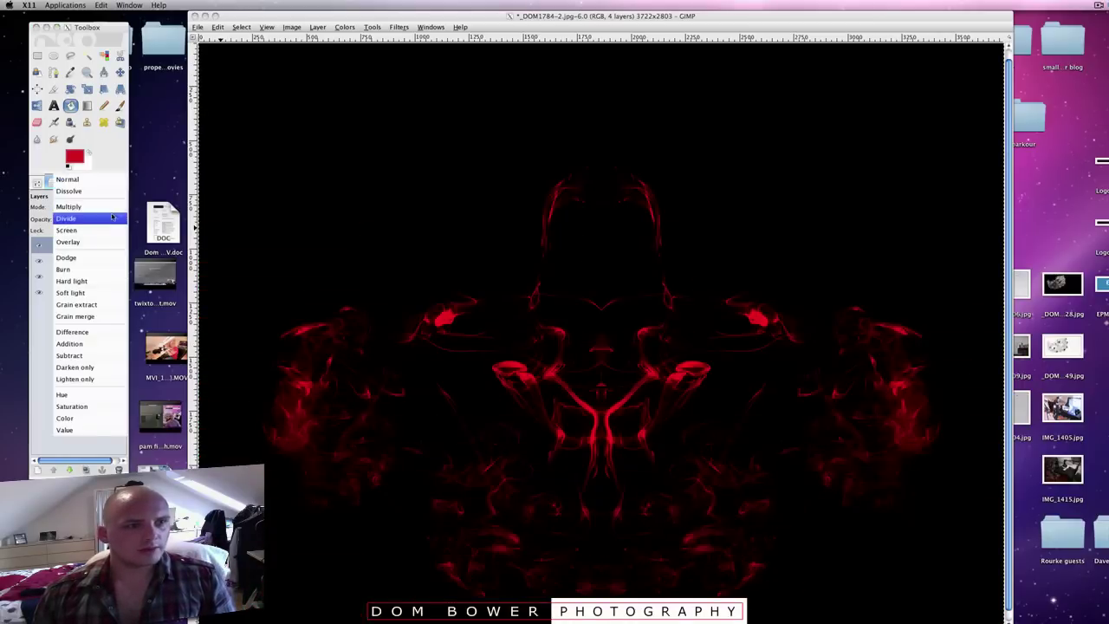
pyautogui.click(116, 219)
pyautogui.click(122, 207)
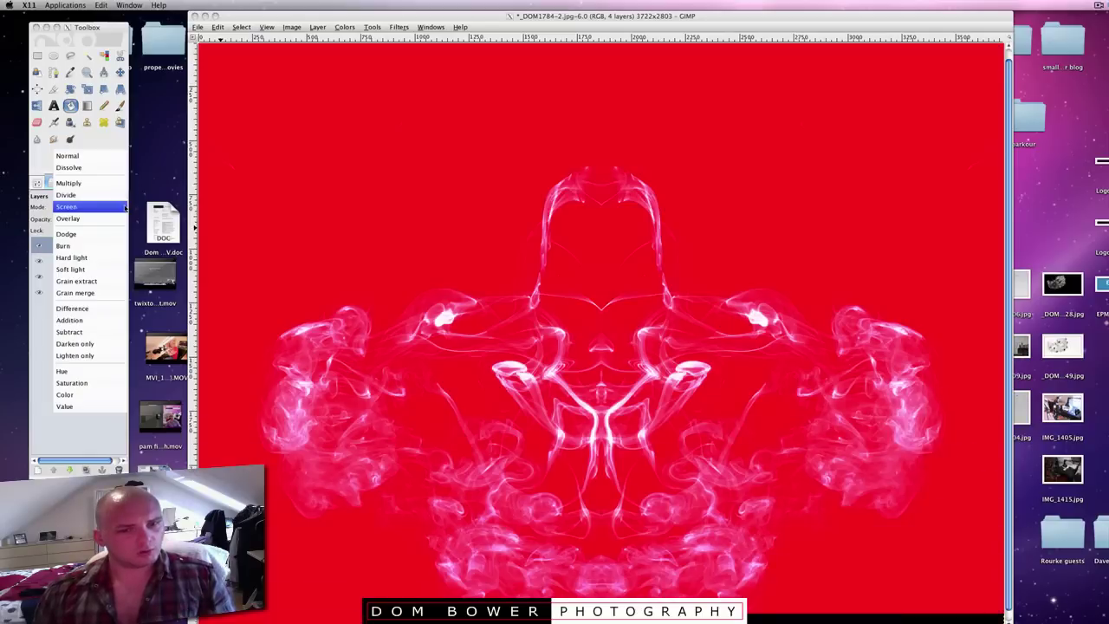
pyautogui.click(106, 220)
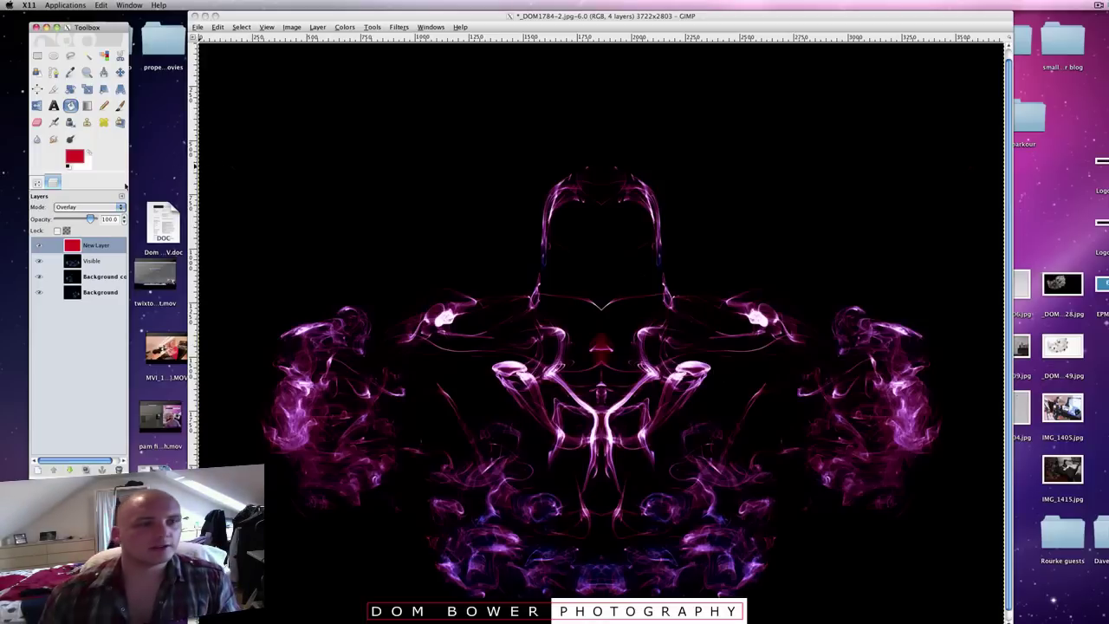
# Add a fully white layer mask to the red layer
pyautogui.rightClick(72, 245)
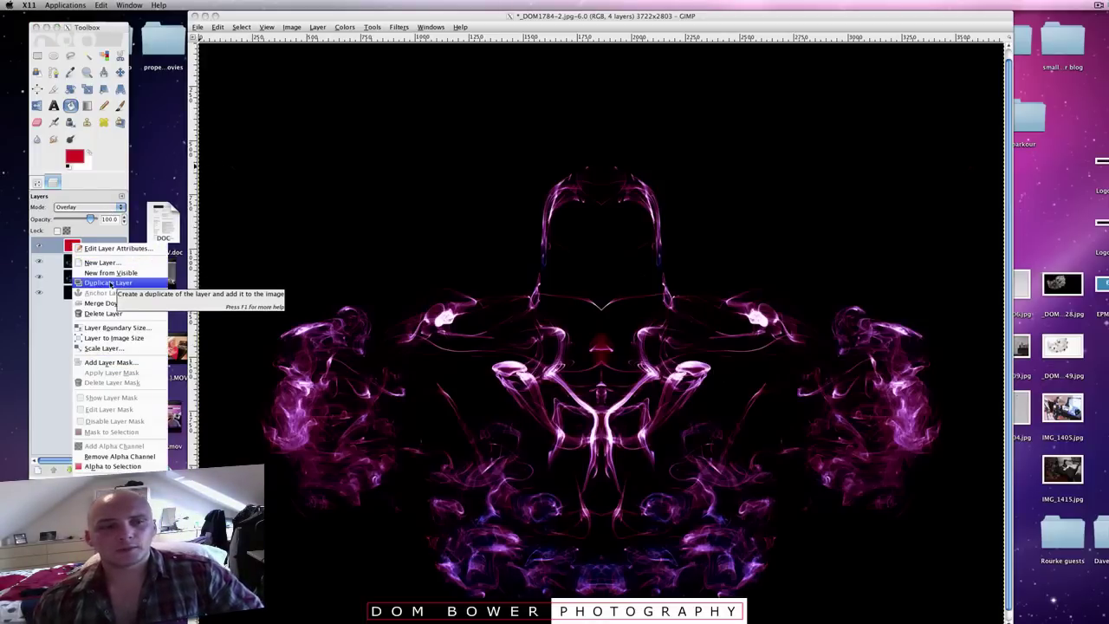
pyautogui.click(106, 362)
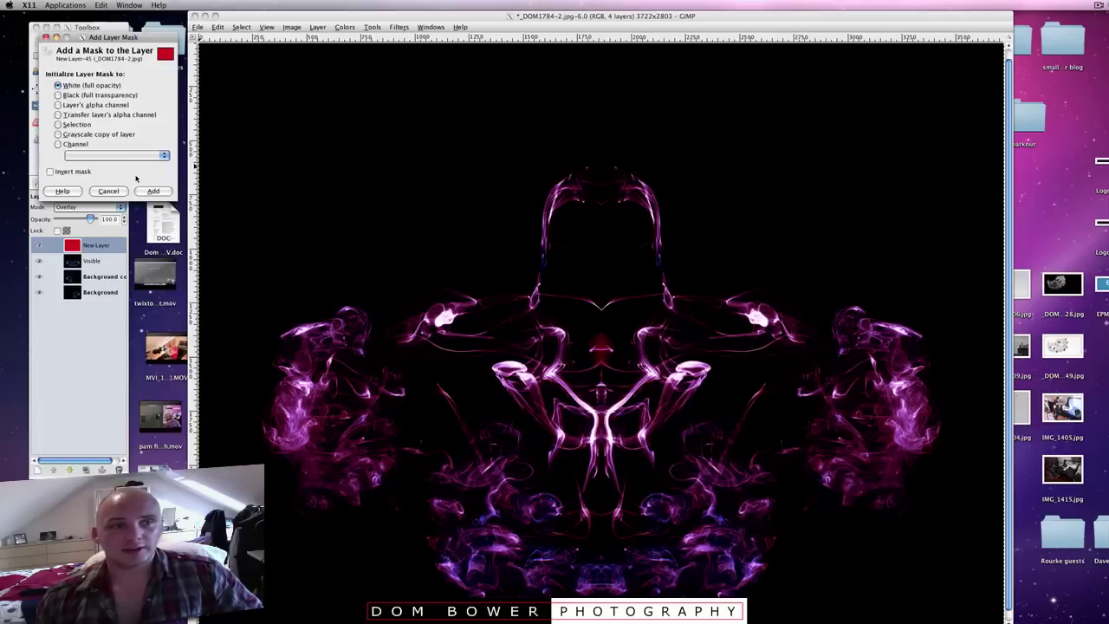
pyautogui.click(153, 191)
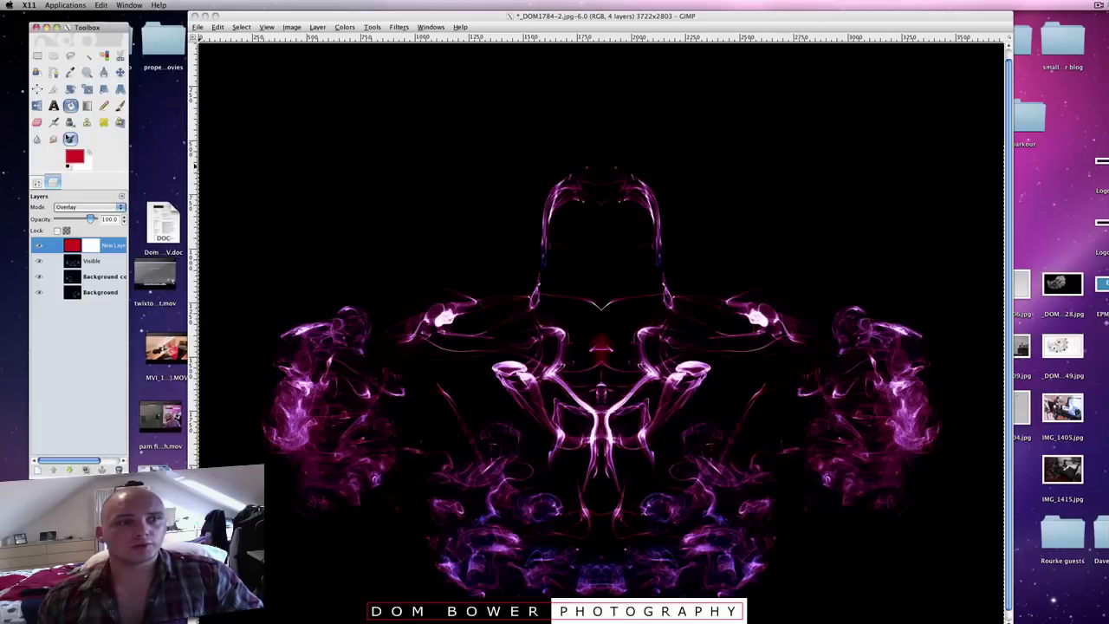
# Set the Airbrush to the soft Circle Fuzzy (19) brush at scale 10
pyautogui.click(119, 106)
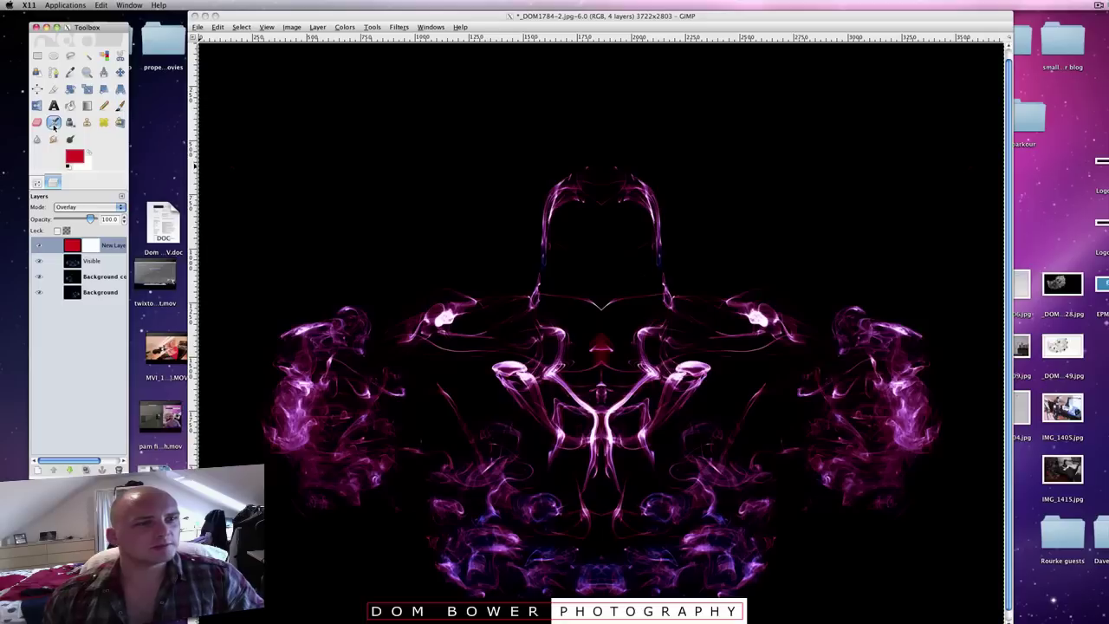
pyautogui.click(36, 181)
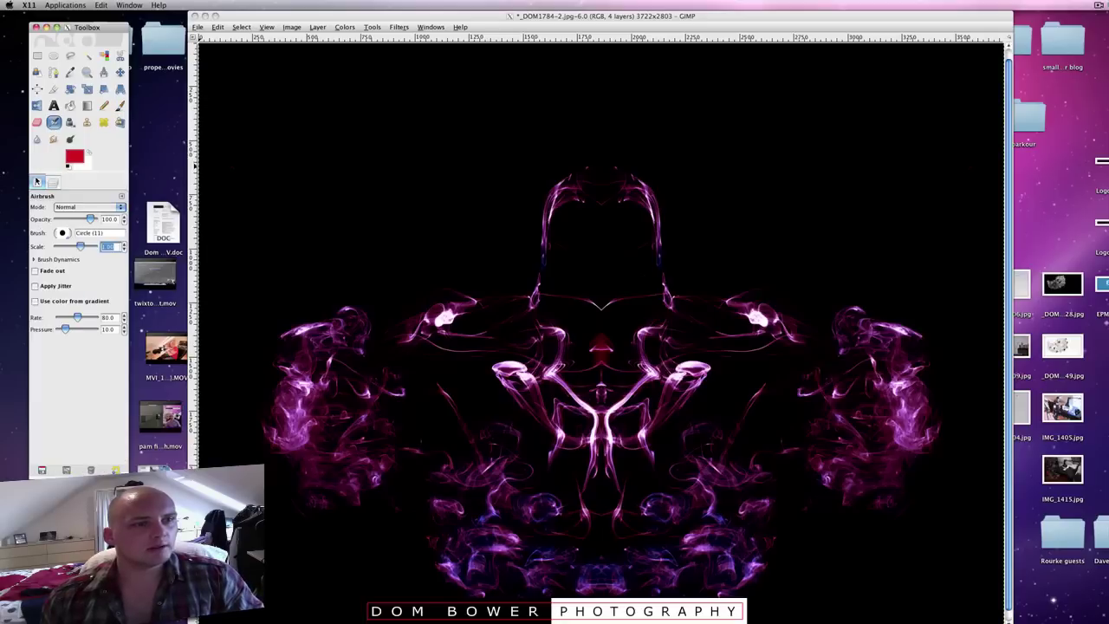
pyautogui.click(63, 233)
pyautogui.click(126, 287)
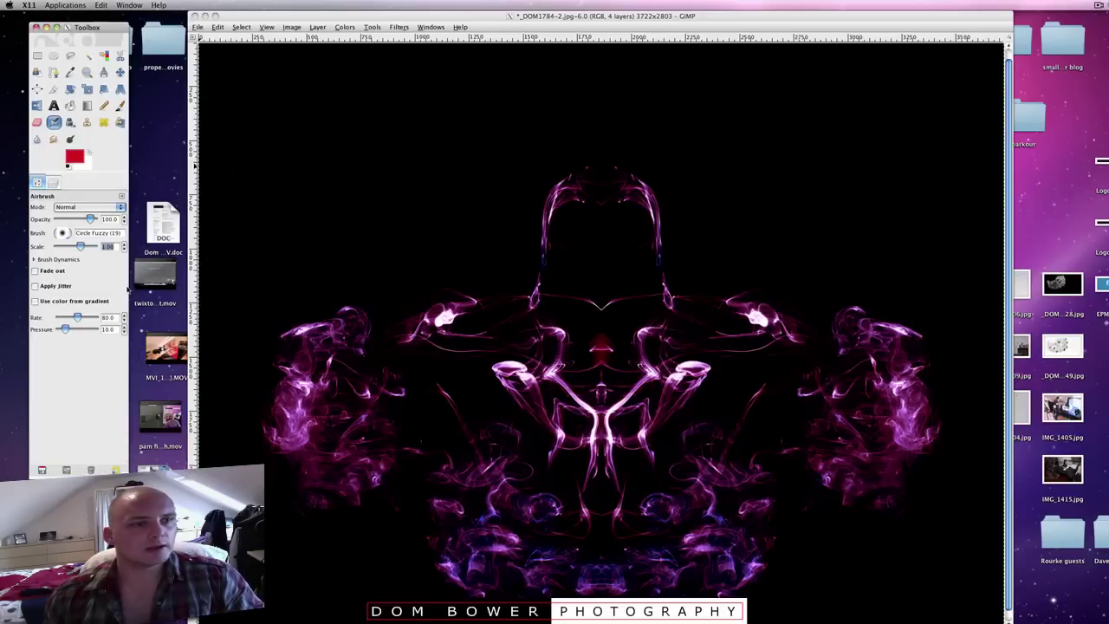
pyautogui.click(404, 309)
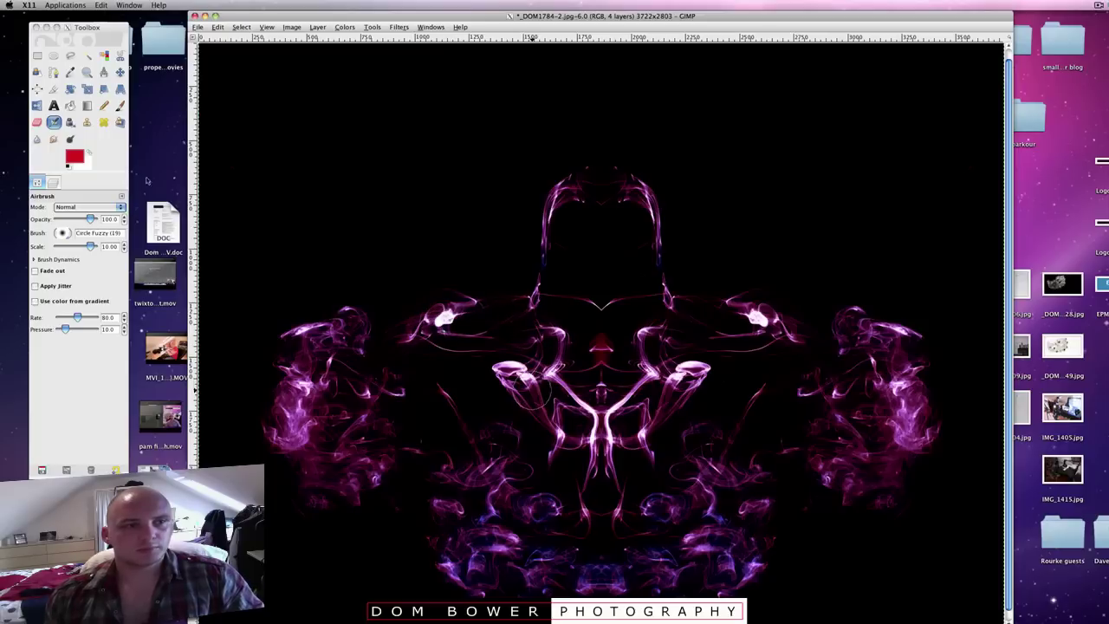
pyautogui.click(51, 185)
# Set the foreground colour to pure black
pyautogui.click(87, 153)
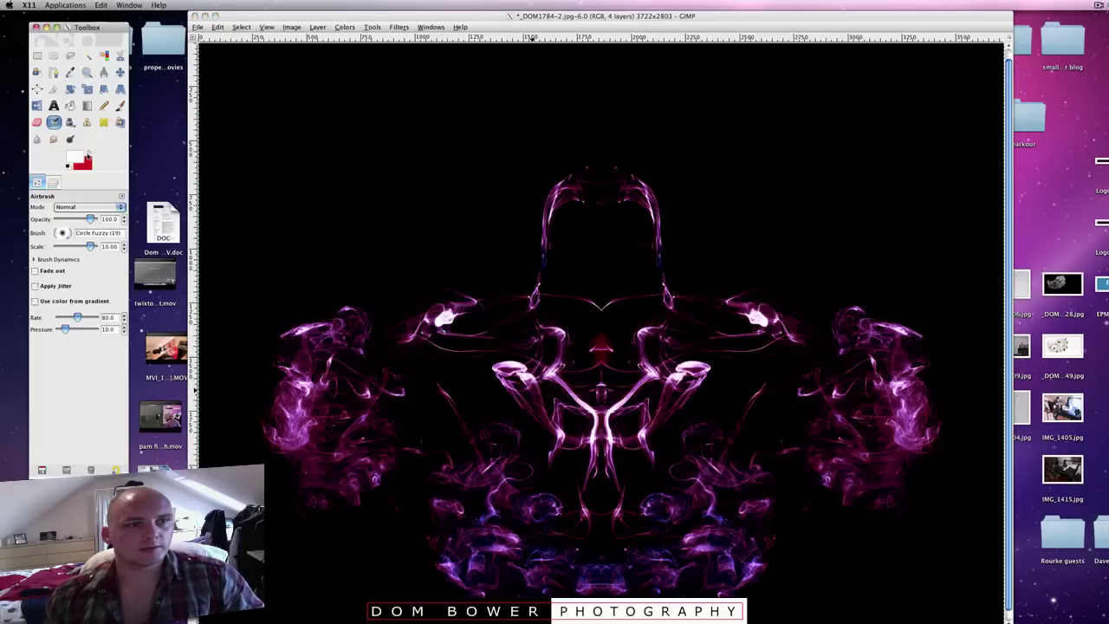
pyautogui.click(87, 153)
pyautogui.click(80, 156)
pyautogui.moveTo(60, 193); pyautogui.dragTo(52, 205)
pyautogui.click(242, 245)
pyautogui.click(446, 330)
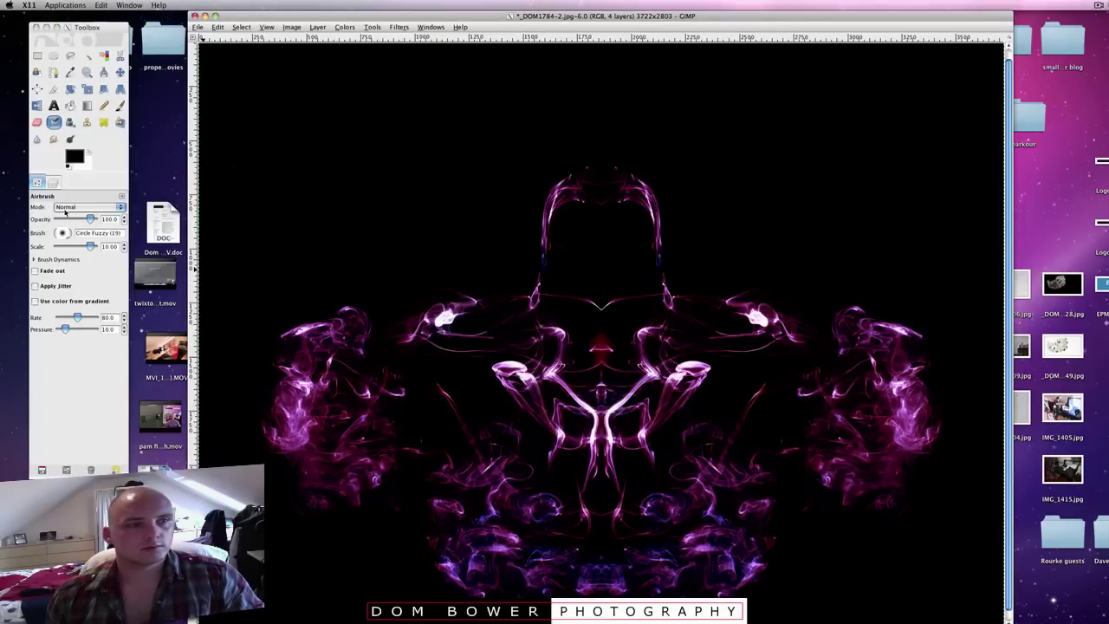
# Airbrush black into the red layer's mask so blue smoke shows at the figure's upper left
pyautogui.click(54, 182)
pyautogui.click(53, 183)
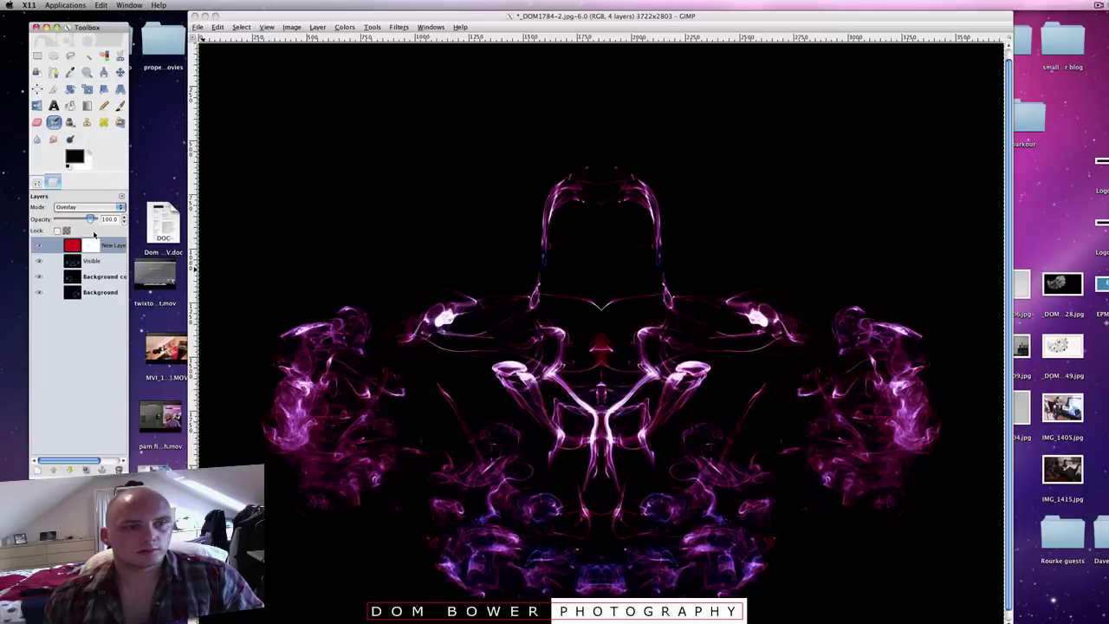
pyautogui.click(599, 351)
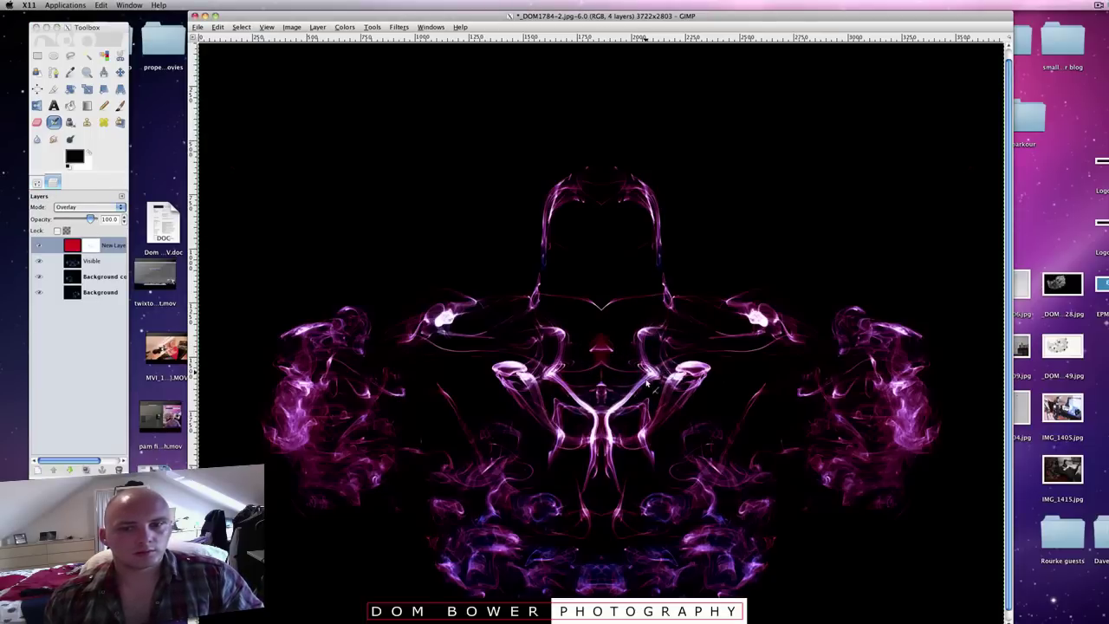
pyautogui.moveTo(648, 387)
pyautogui.mouseDown()
pyautogui.moveTo(645, 336)
pyautogui.moveTo(637, 382)
pyautogui.moveTo(652, 356)
pyautogui.moveTo(611, 425)
pyautogui.moveTo(650, 382)
pyautogui.moveTo(631, 395)
pyautogui.mouseUp()
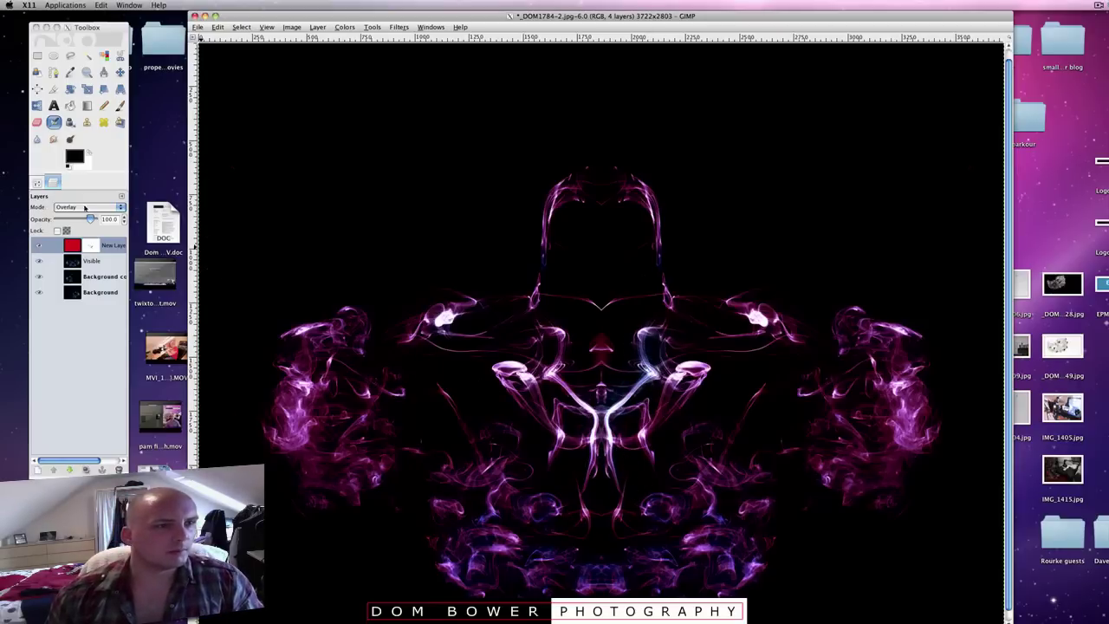
pyautogui.click(40, 183)
pyautogui.click(40, 183)
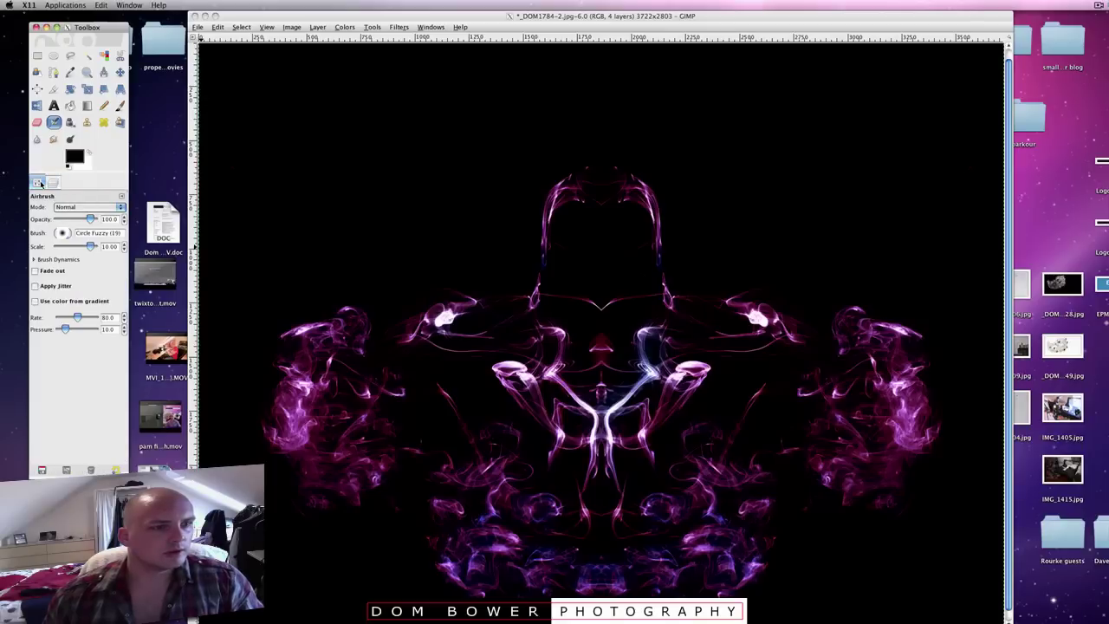
pyautogui.click(119, 107)
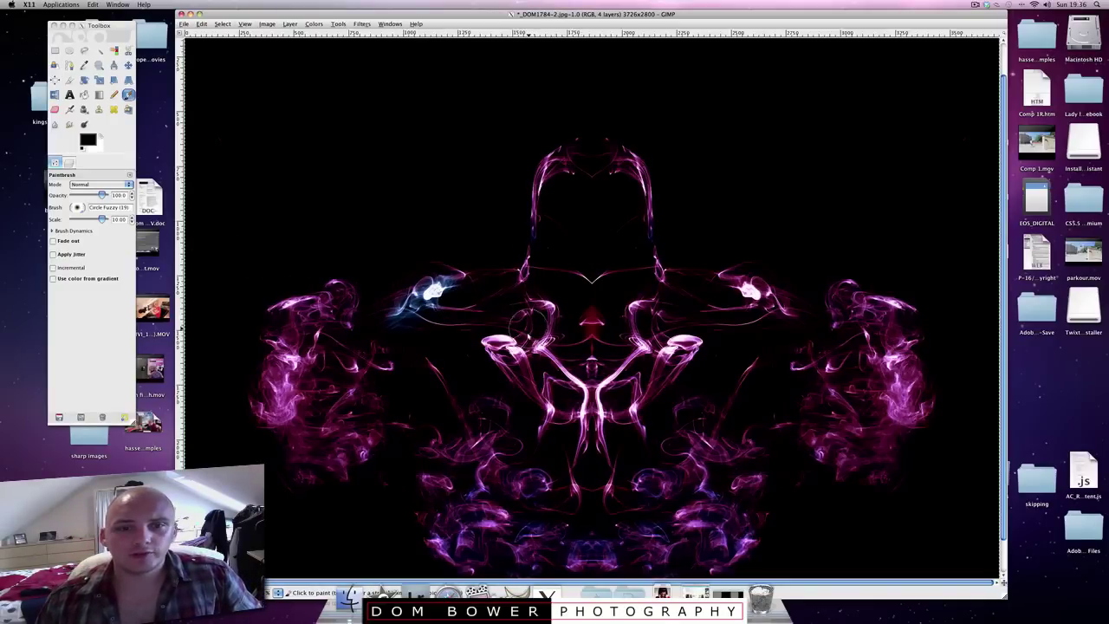
# Paint black on the mask over the left and right shoulders to reveal blue smoke
pyautogui.click(70, 168)
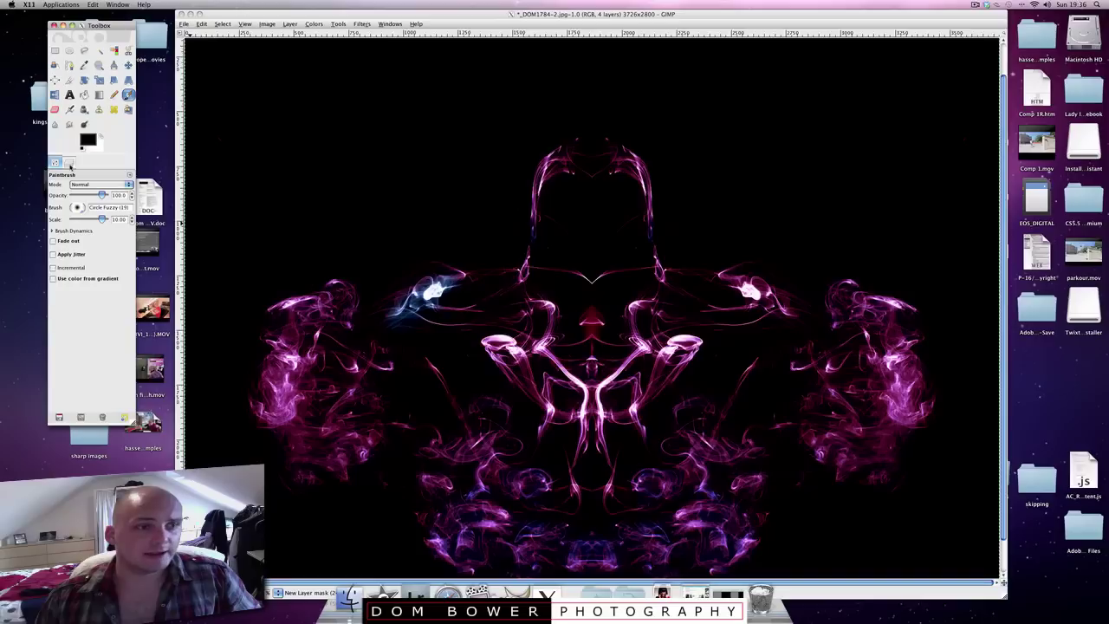
pyautogui.click(69, 163)
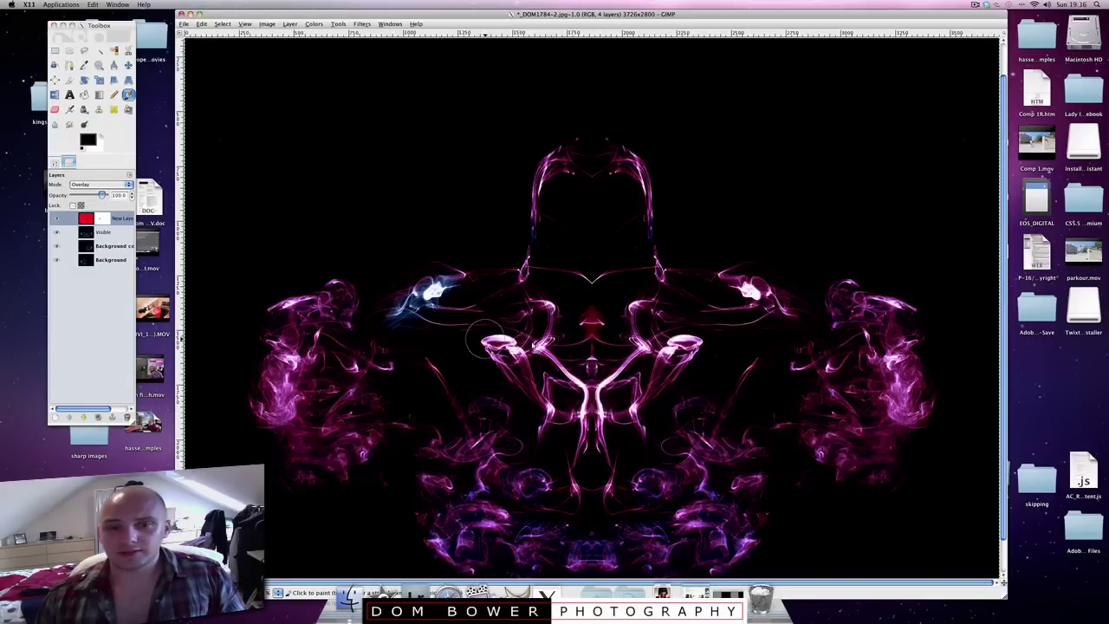
pyautogui.moveTo(485, 338)
pyautogui.mouseDown()
pyautogui.moveTo(530, 334)
pyautogui.moveTo(507, 339)
pyautogui.moveTo(501, 360)
pyautogui.moveTo(553, 323)
pyautogui.moveTo(556, 296)
pyautogui.moveTo(527, 270)
pyautogui.moveTo(499, 284)
pyautogui.moveTo(511, 301)
pyautogui.moveTo(520, 198)
pyautogui.moveTo(520, 400)
pyautogui.mouseUp()
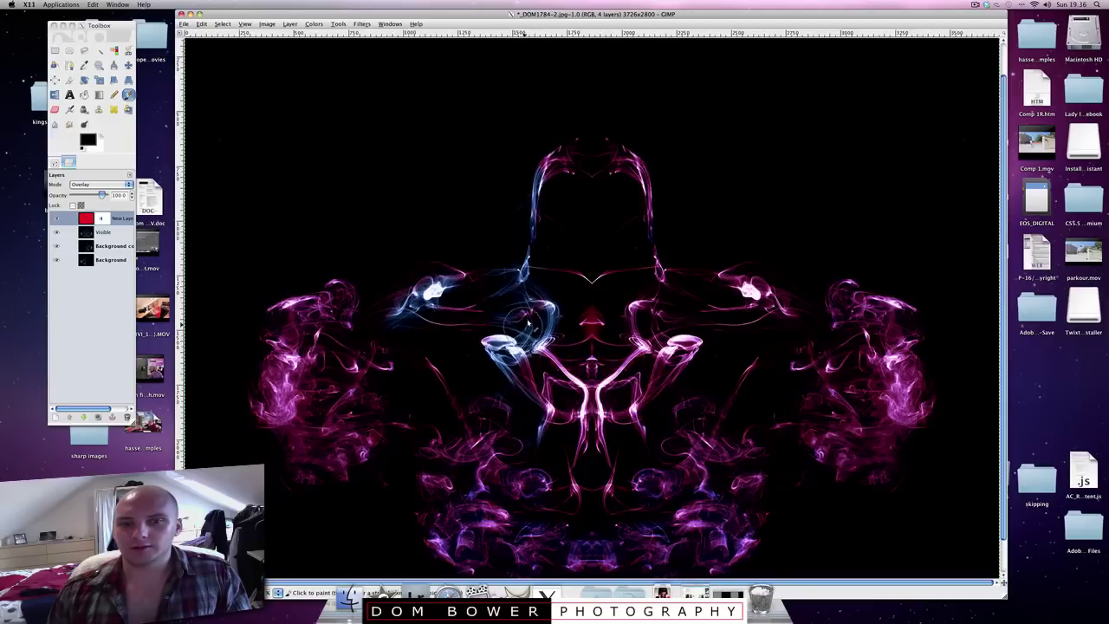
pyautogui.moveTo(663, 276)
pyautogui.mouseDown()
pyautogui.moveTo(672, 299)
pyautogui.moveTo(650, 343)
pyautogui.moveTo(676, 381)
pyautogui.moveTo(646, 295)
pyautogui.moveTo(665, 260)
pyautogui.moveTo(674, 378)
pyautogui.moveTo(685, 373)
pyautogui.mouseUp()
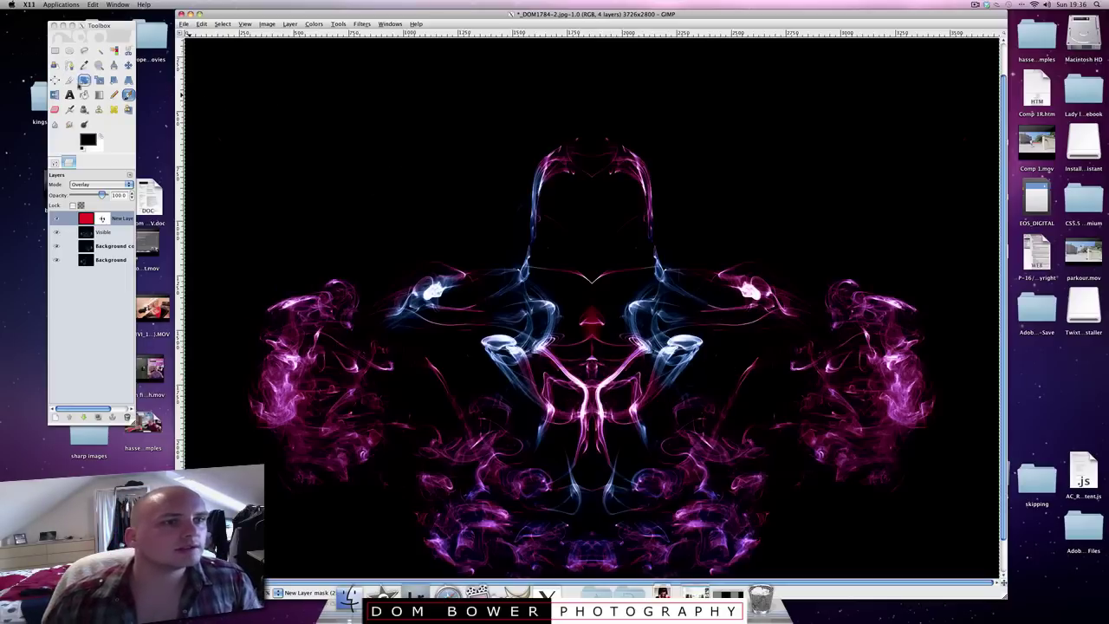
# Rectangle-select the central face area, widen it left, and crop the image to 790×949
pyautogui.click(69, 79)
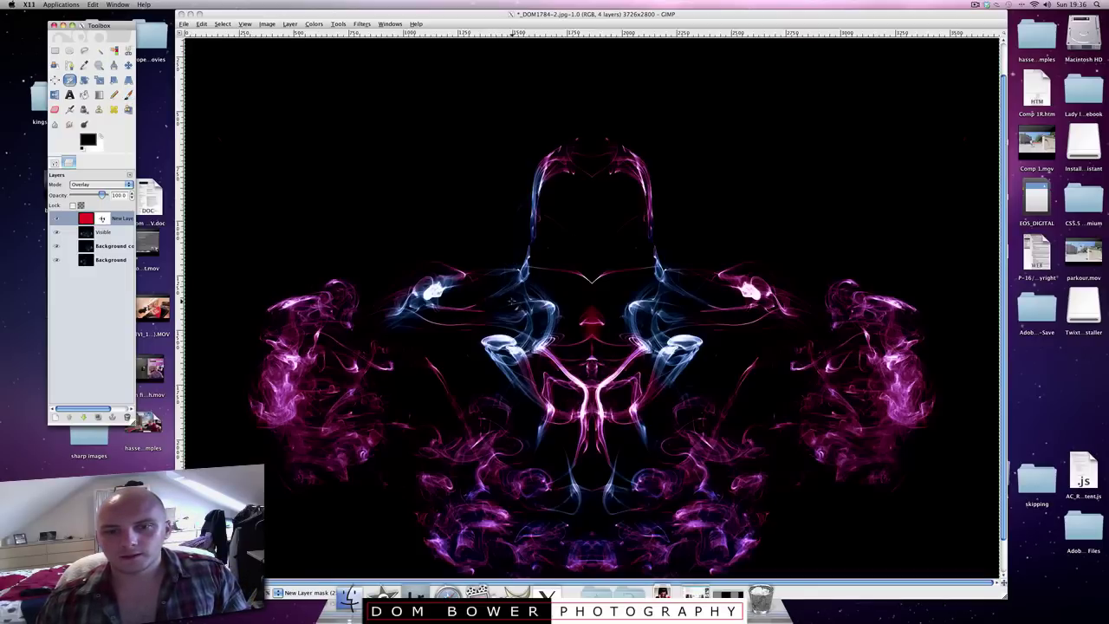
pyautogui.moveTo(512, 302); pyautogui.dragTo(678, 507)
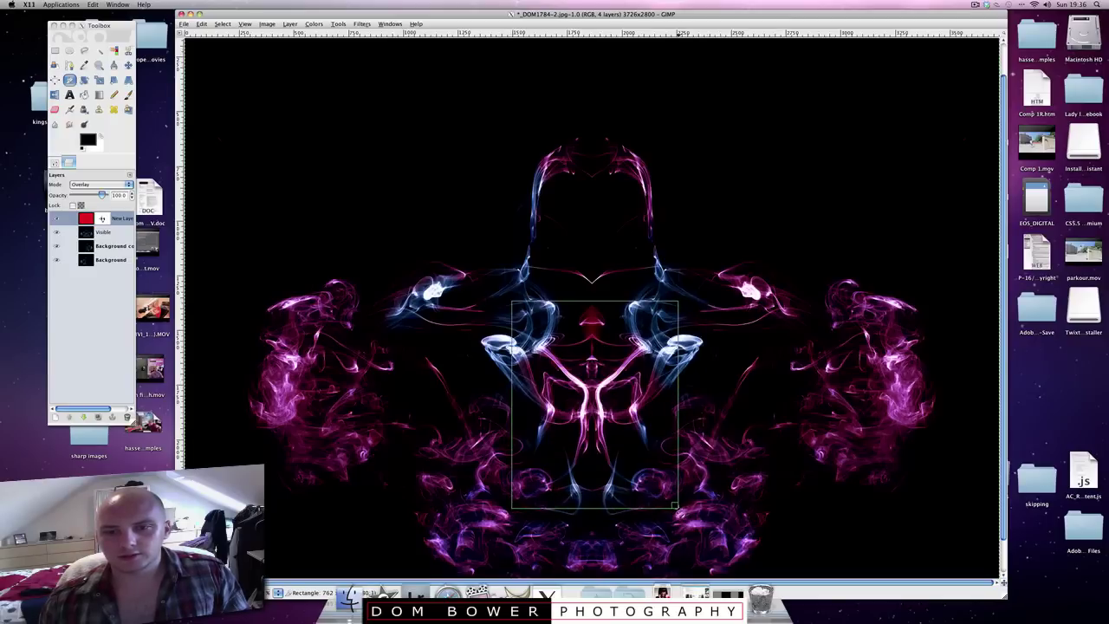
pyautogui.moveTo(524, 379); pyautogui.dragTo(523, 379)
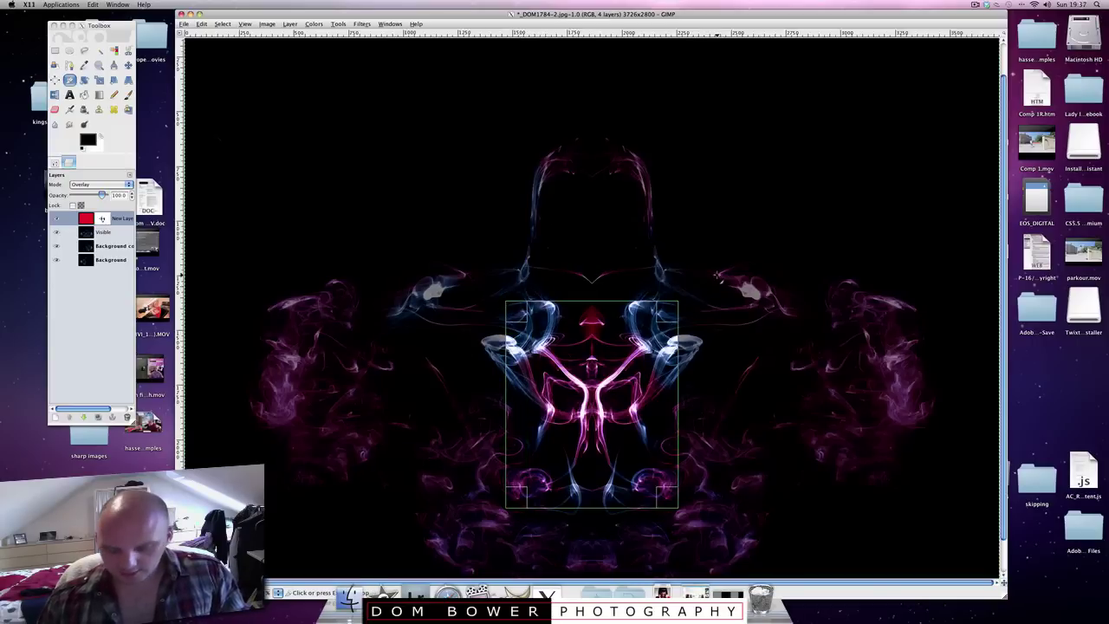
pyautogui.press('Return')
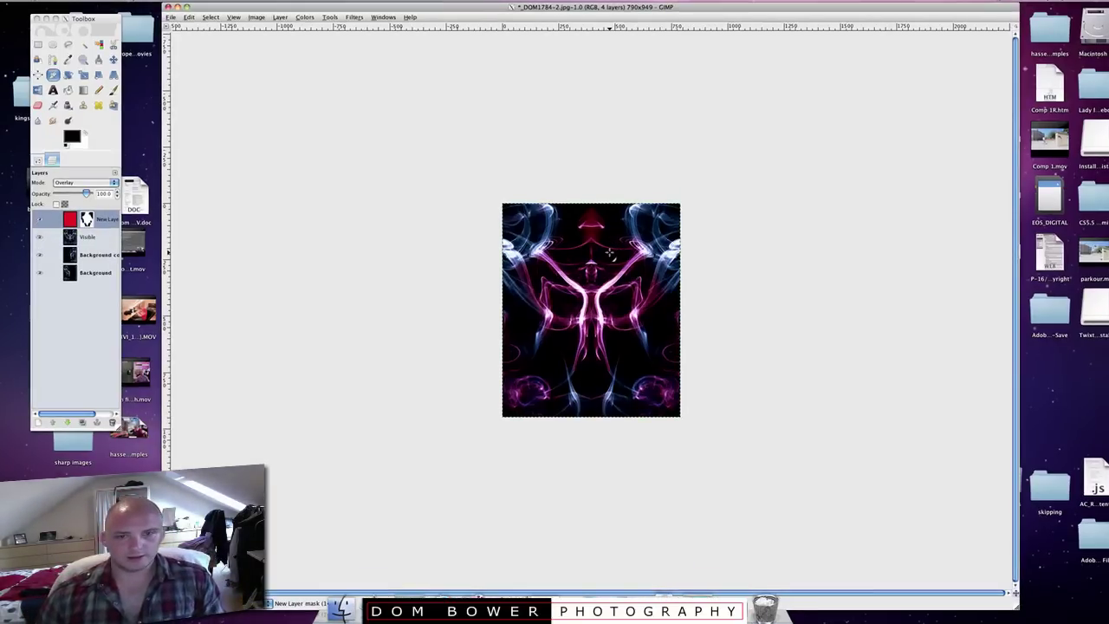
# Switch the image view to fullscreen
pyautogui.click(233, 17)
pyautogui.click(234, 16)
pyautogui.click(233, 16)
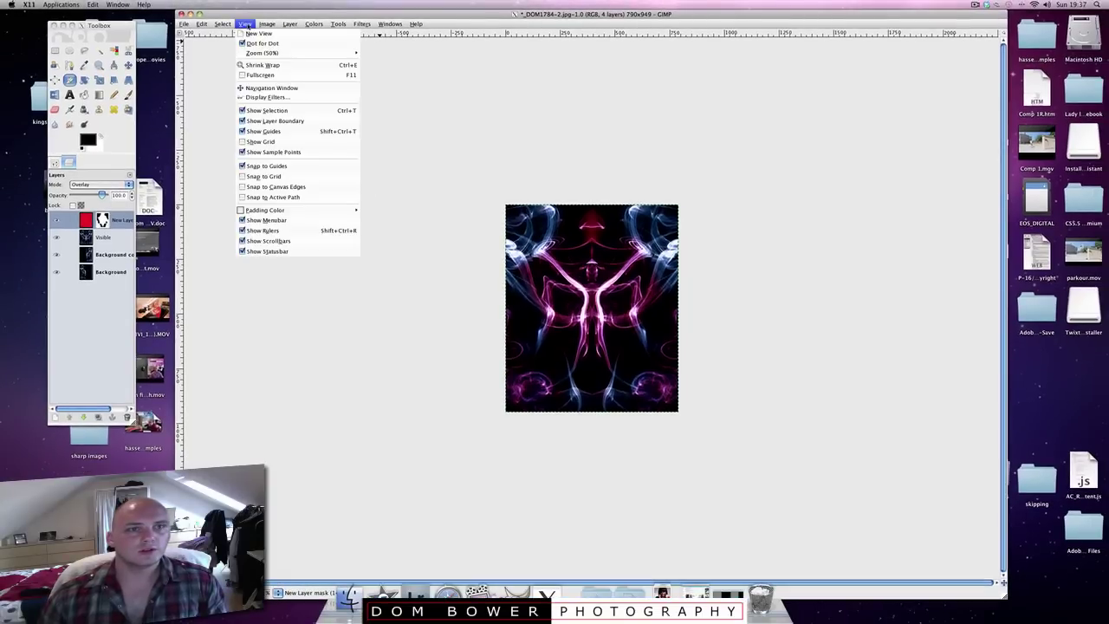
pyautogui.click(259, 75)
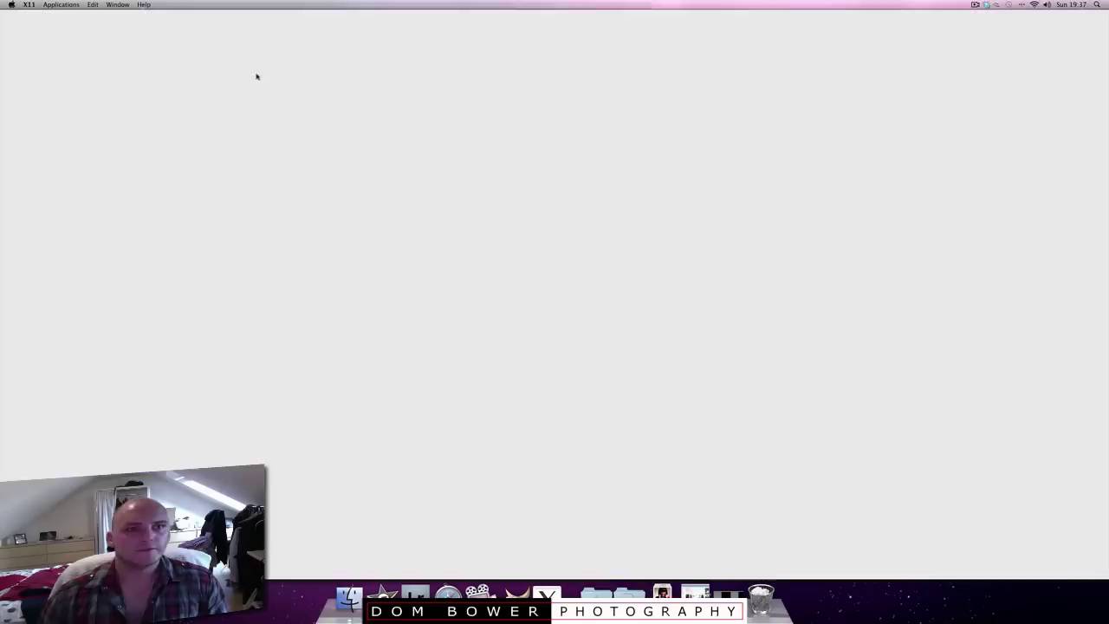
# Zoom the cropped smoke face to fill the window and scroll through it
pyautogui.click(73, 13)
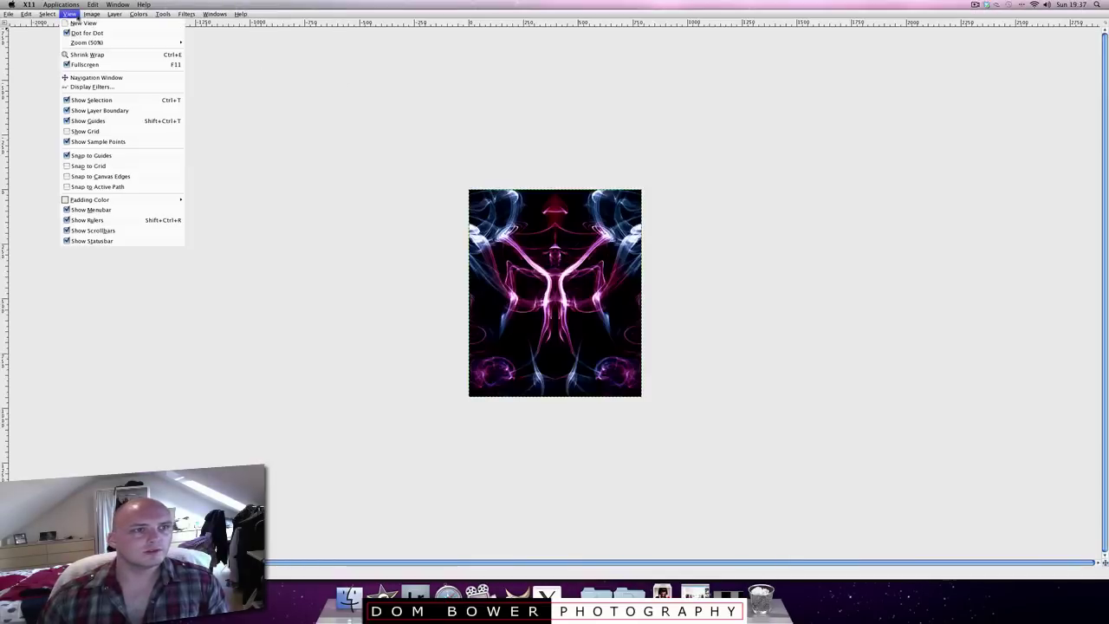
pyautogui.moveTo(89, 48)
pyautogui.click(230, 78)
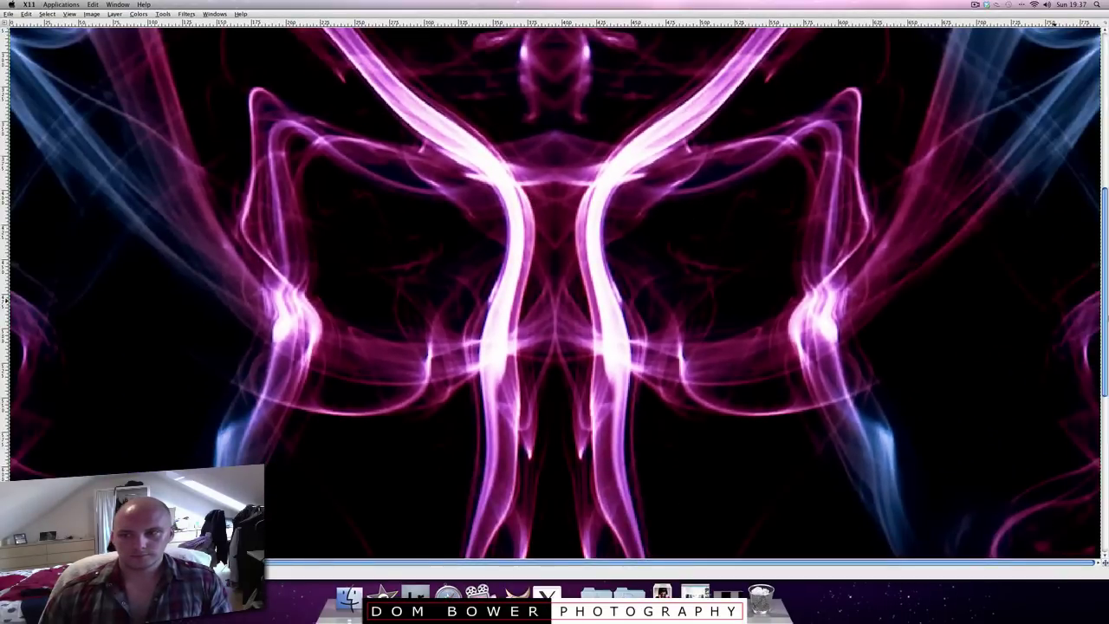
pyautogui.scroll(8, 555, 294)
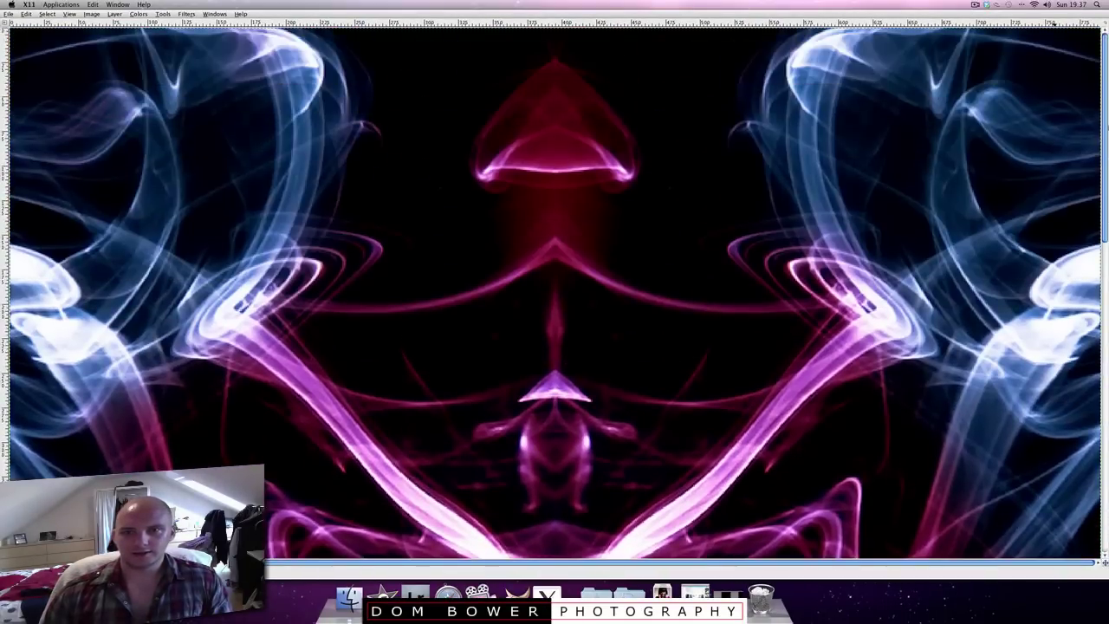
pyautogui.scroll(-10, 555, 294)
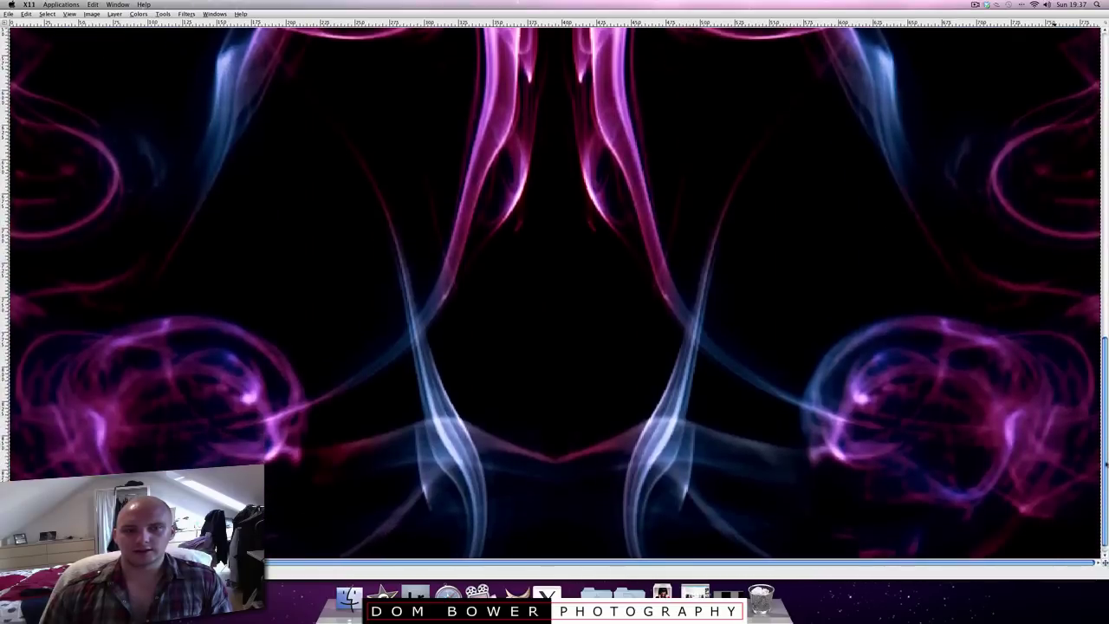
pyautogui.scroll(5, 554, 294)
pyautogui.scroll(8, 554, 294)
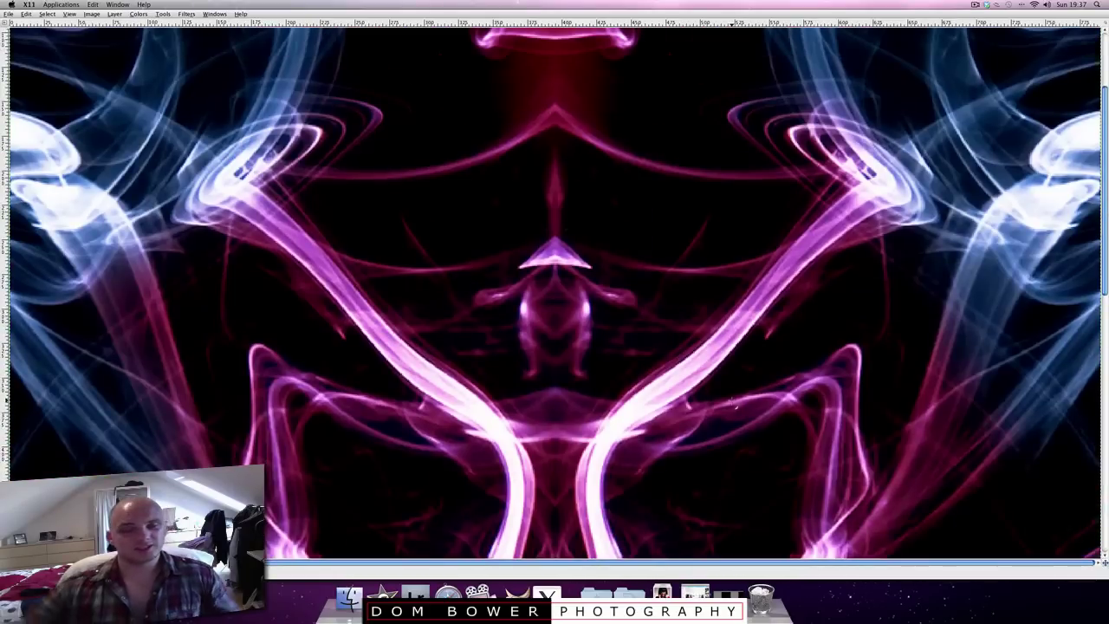